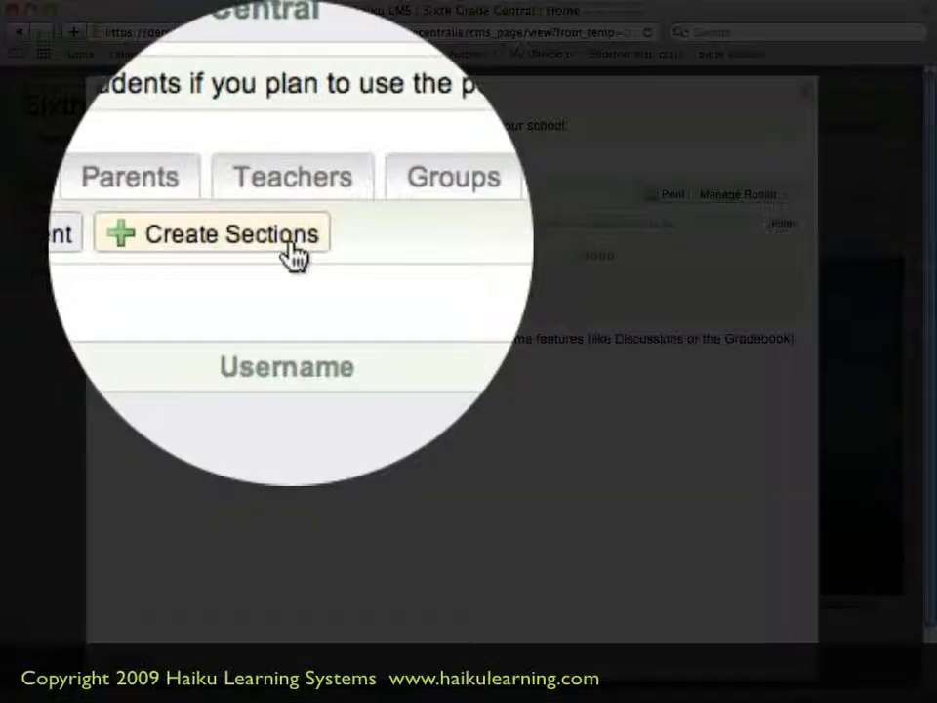
Create sections for the Sixth Grade Central class and rename Section A to Astronauts
{"action": "left_click", "coordinate": [296, 255]}
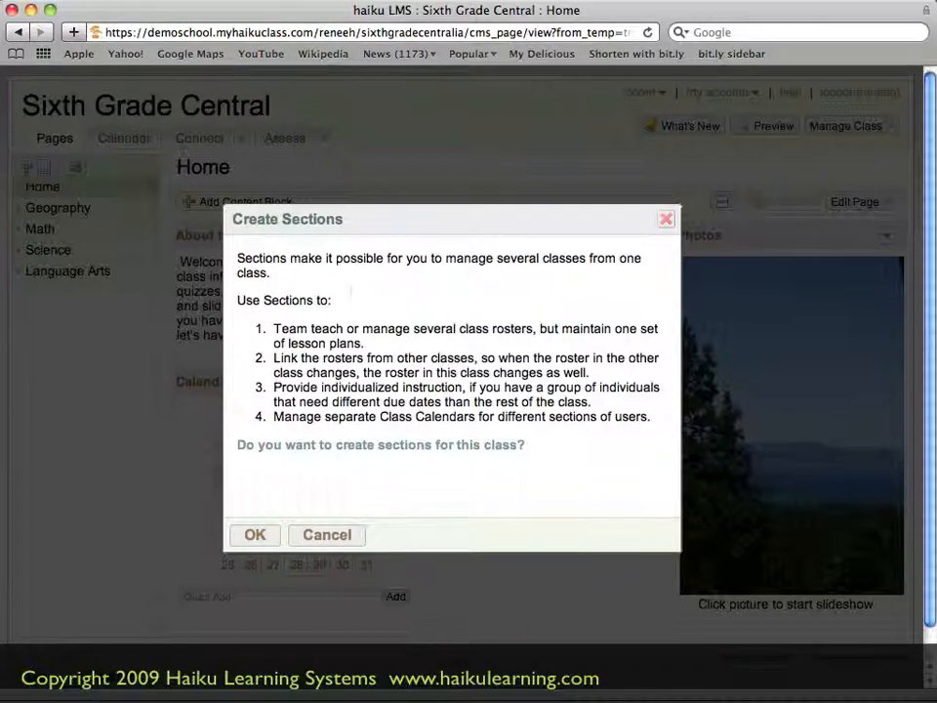
{"action": "left_click", "coordinate": [272, 535]}
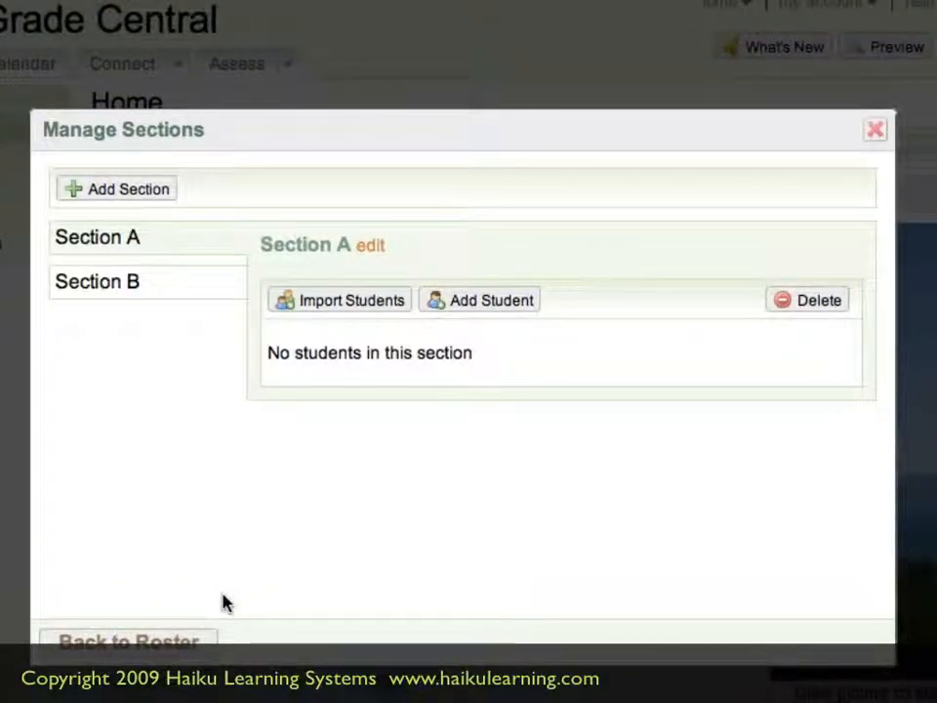
{"action": "left_click", "coordinate": [381, 255]}
{"action": "type", "text": "stronauts"}
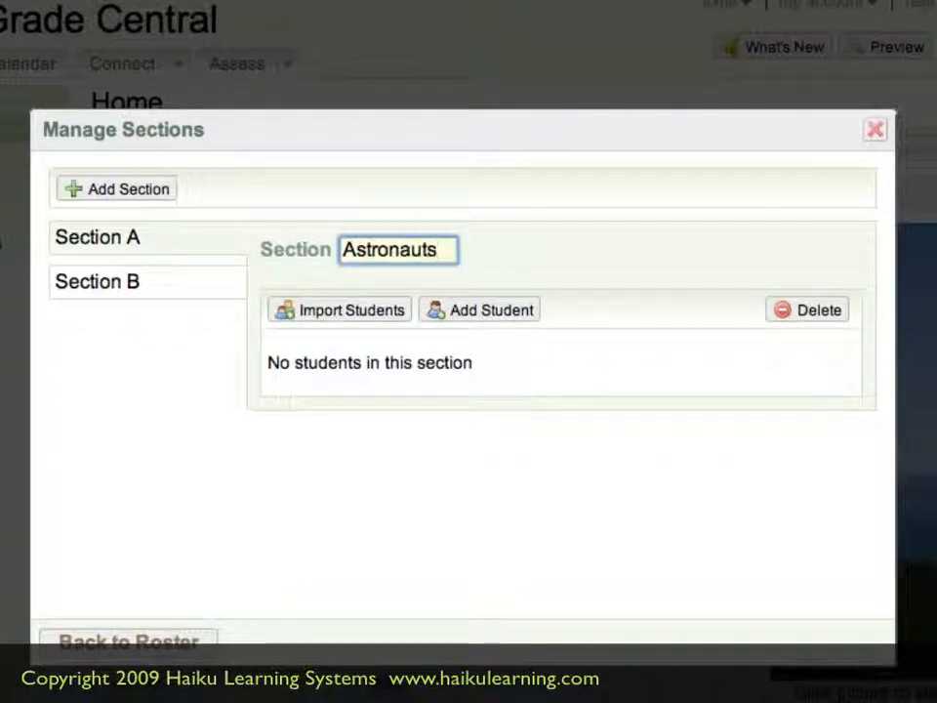
{"action": "left_click", "coordinate": [494, 257]}
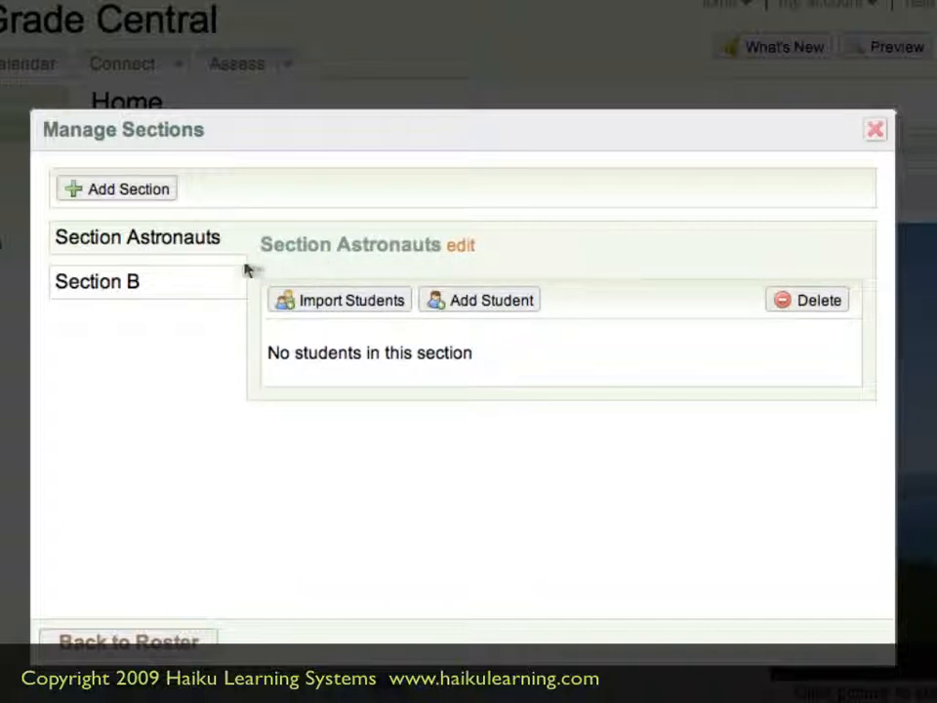
Rename Section B to Bookworms
{"action": "left_click", "coordinate": [184, 292]}
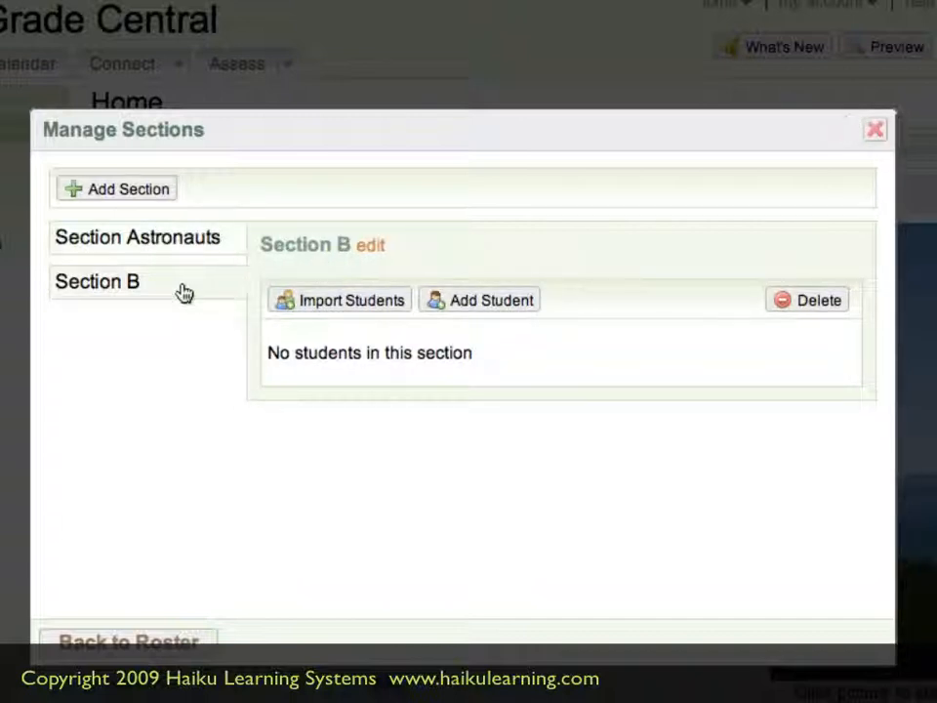
{"action": "left_click", "coordinate": [377, 248]}
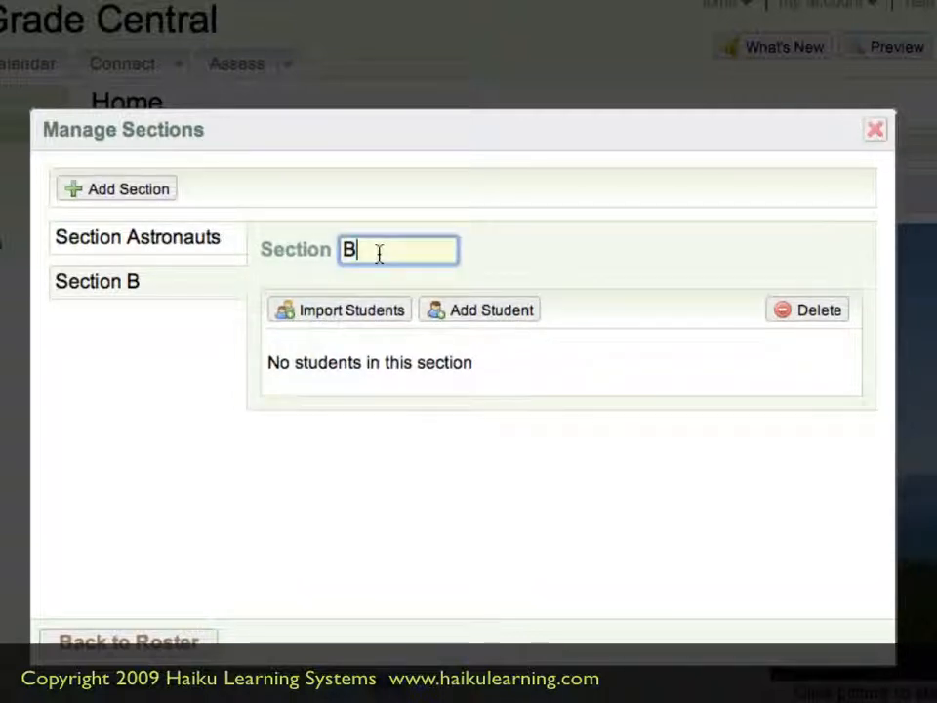
{"action": "type", "text": "ookw"}
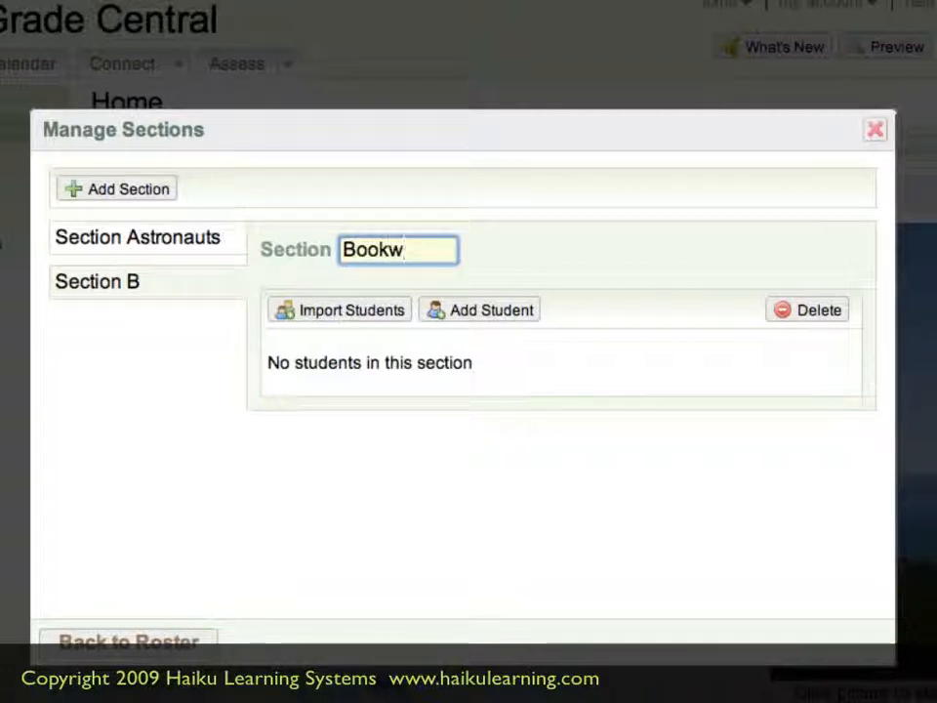
{"action": "type", "text": "orms"}
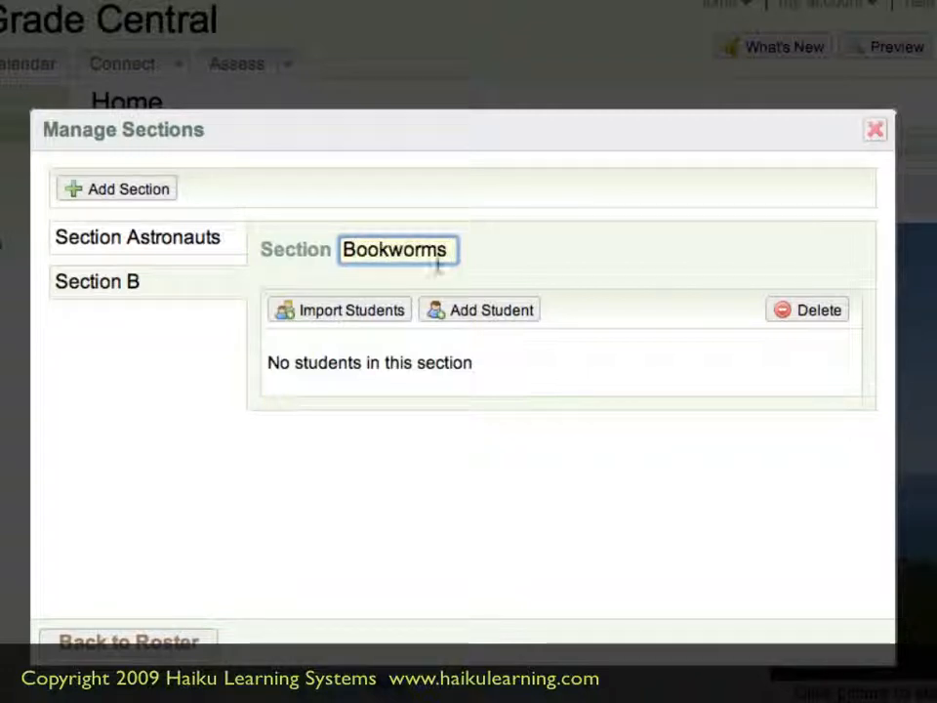
{"action": "left_click", "coordinate": [487, 266]}
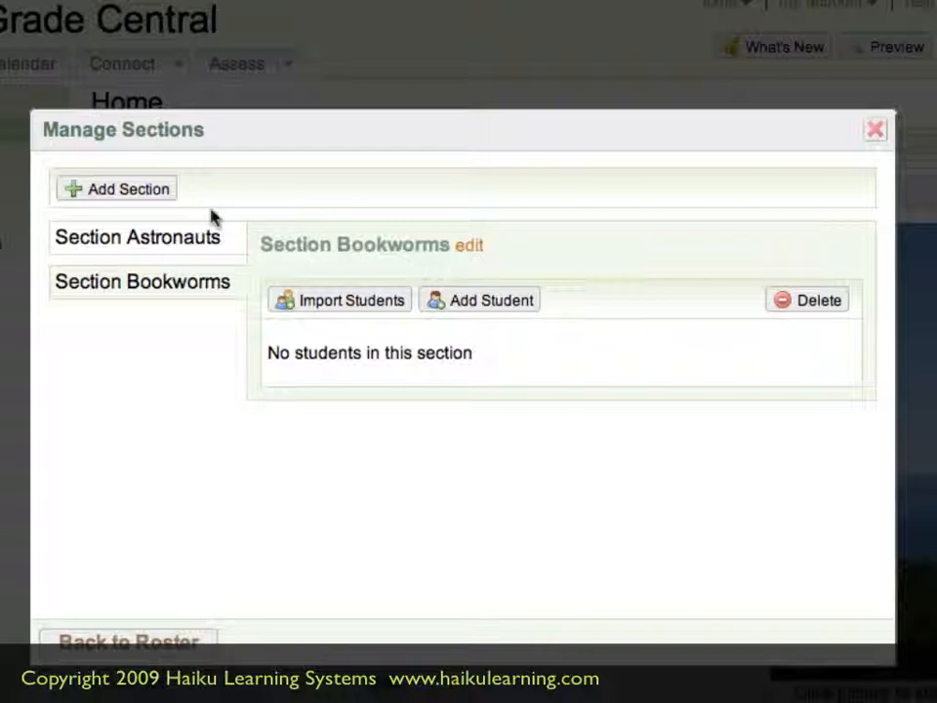
Add a third section to the class and name it Geologists
{"action": "left_click", "coordinate": [161, 192]}
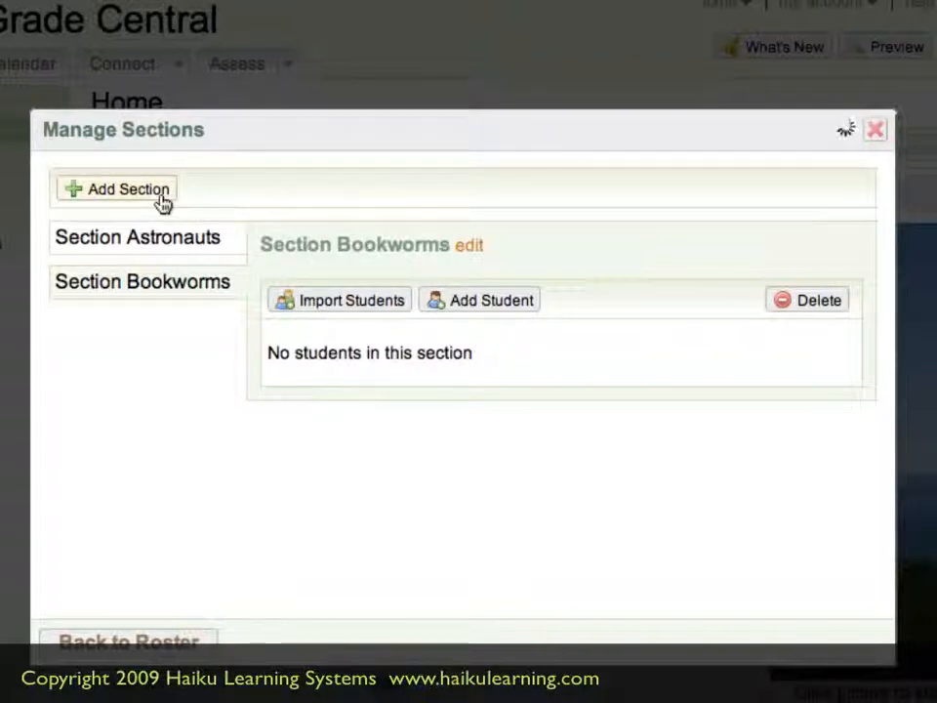
{"action": "left_click", "coordinate": [368, 256]}
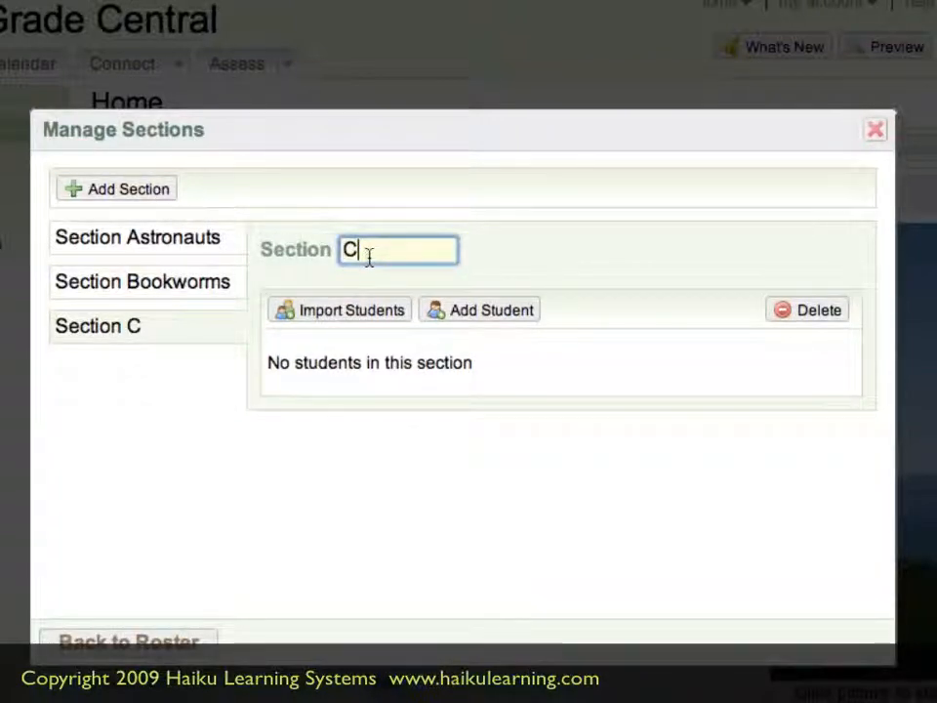
{"action": "key", "text": "BackSpace"}
{"action": "type", "text": "Geog"}
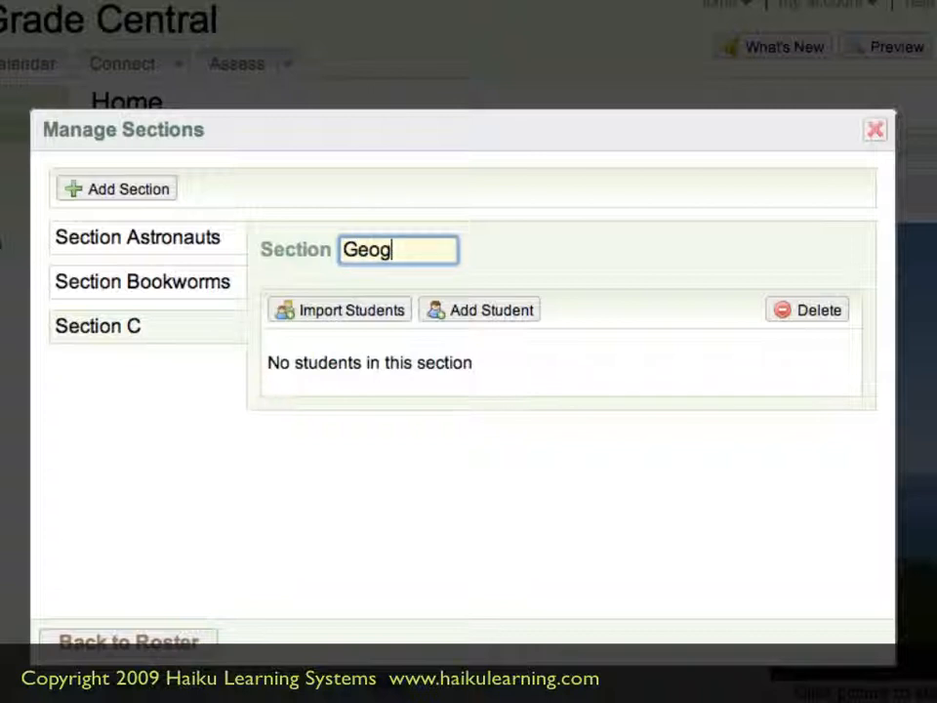
{"action": "key", "text": "BackSpace"}
{"action": "type", "text": "logists"}
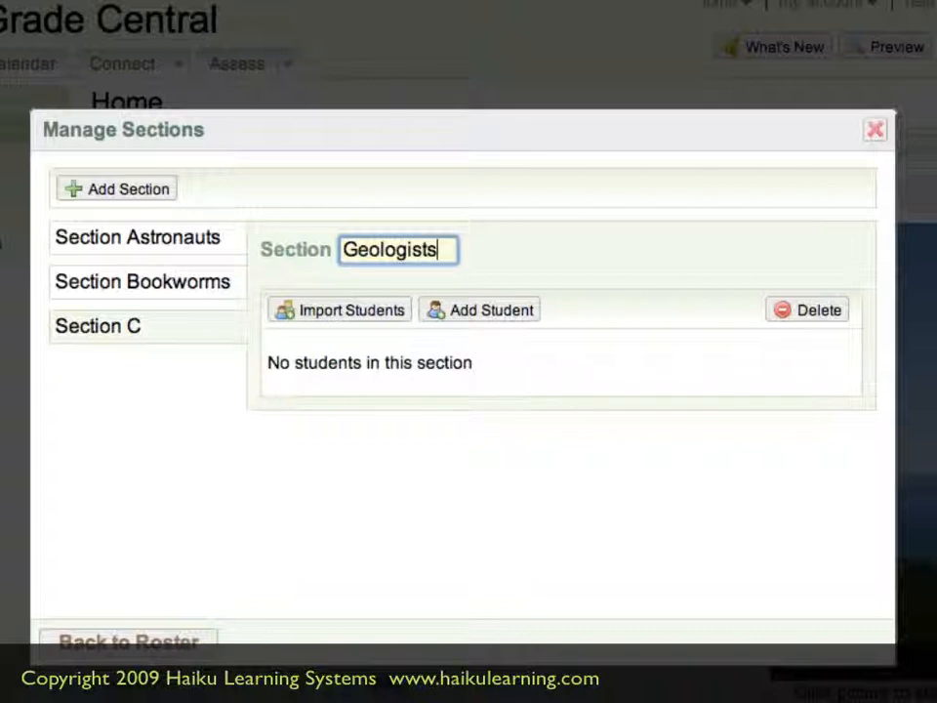
{"action": "key", "text": "Return"}
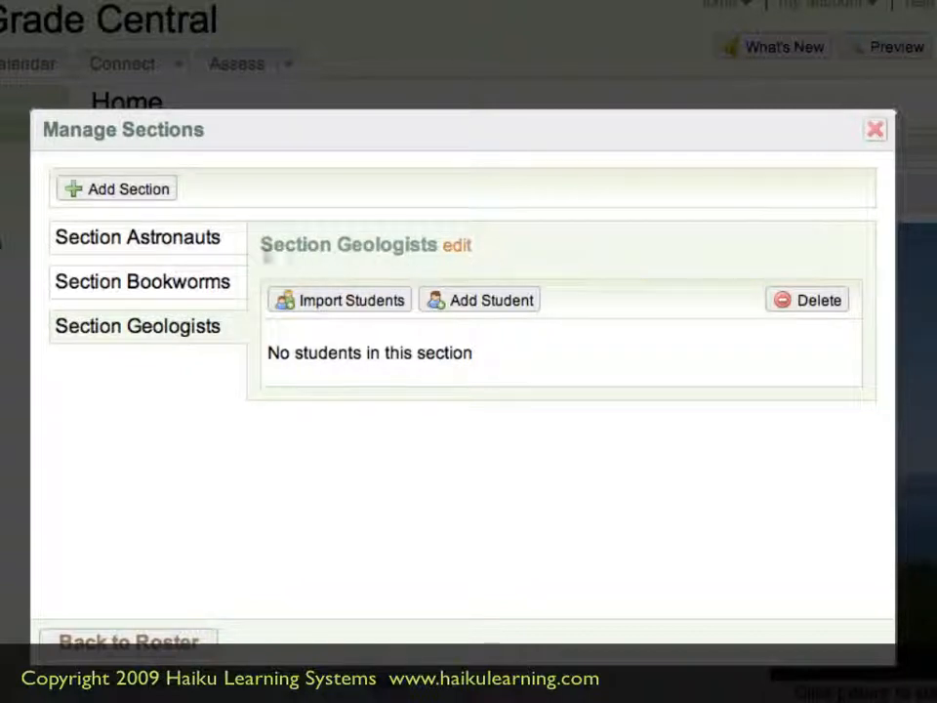
Start a student import into Section Astronauts from another roster and search the 2007 classes for Haiku Designer's Pack
{"action": "left_click", "coordinate": [222, 250]}
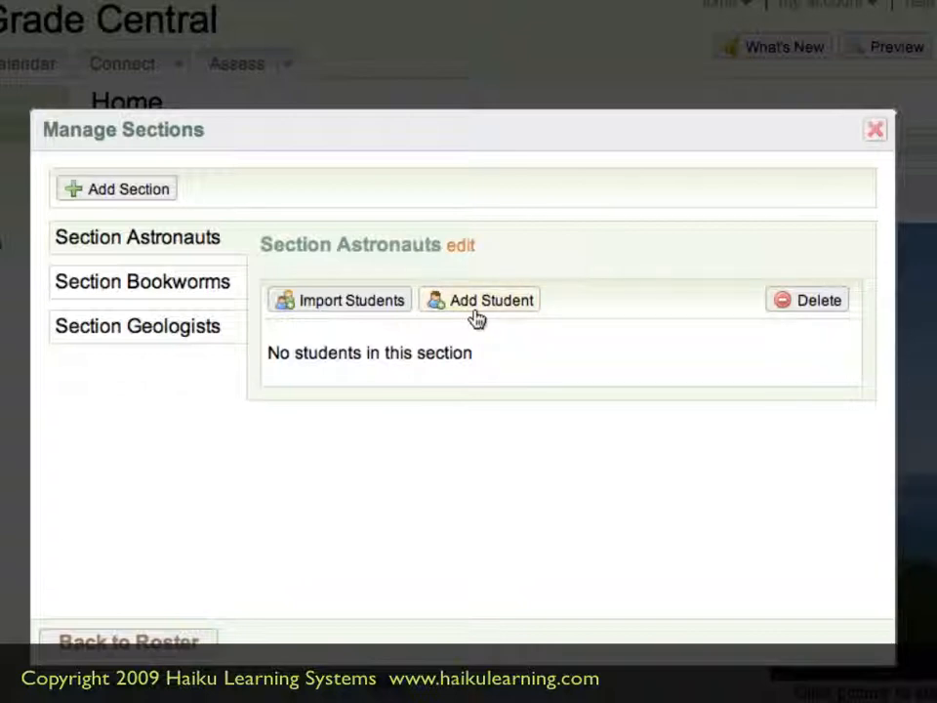
{"action": "left_click", "coordinate": [393, 311]}
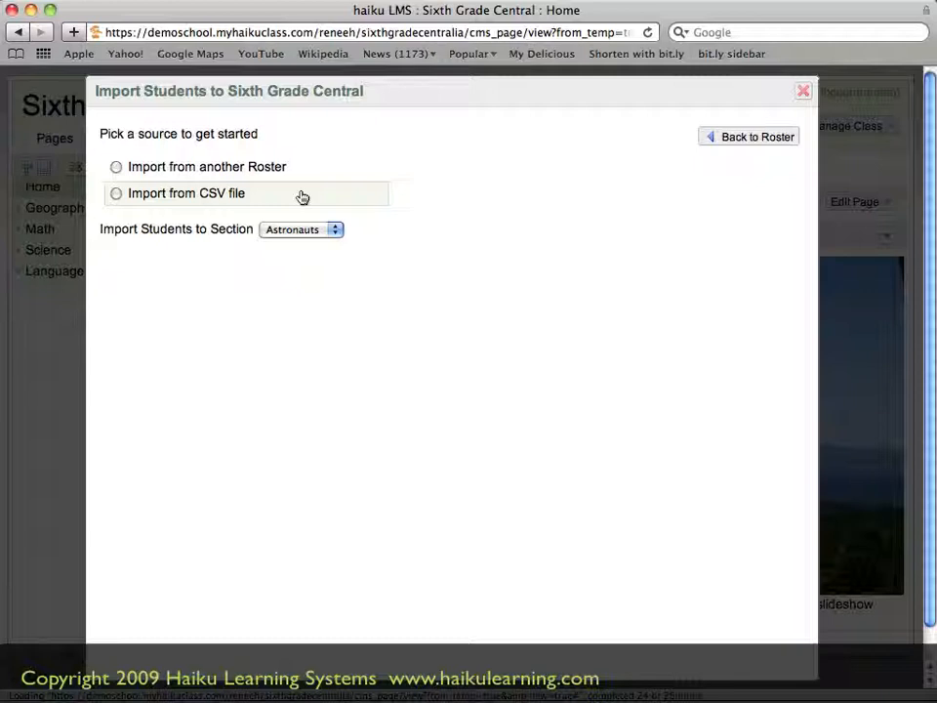
{"action": "left_click", "coordinate": [302, 172]}
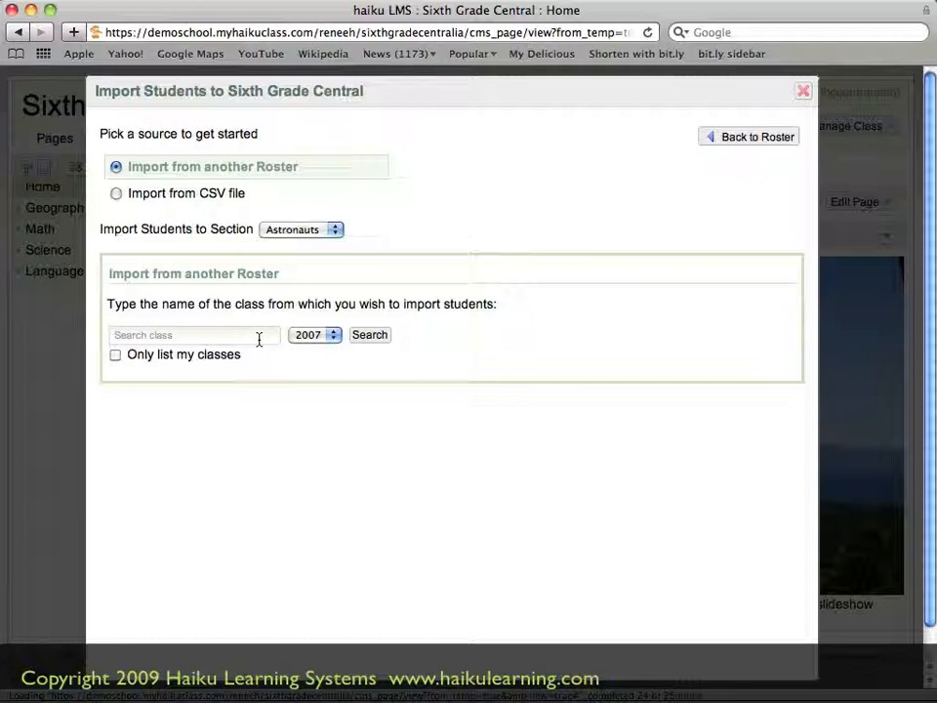
{"action": "left_click", "coordinate": [259, 339]}
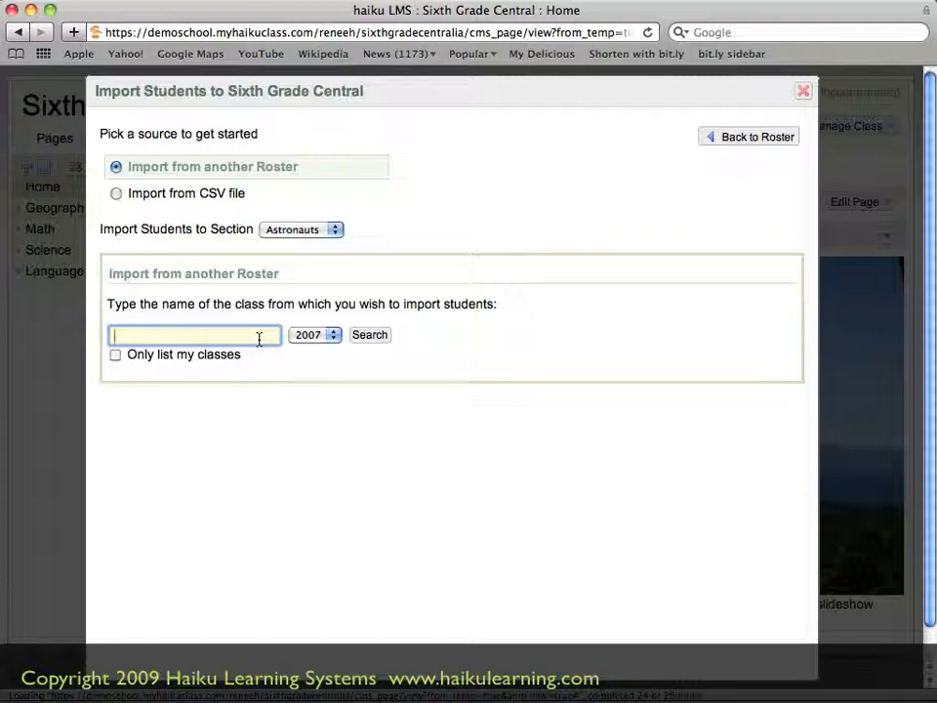
{"action": "type", "text": "Haiku Designe"}
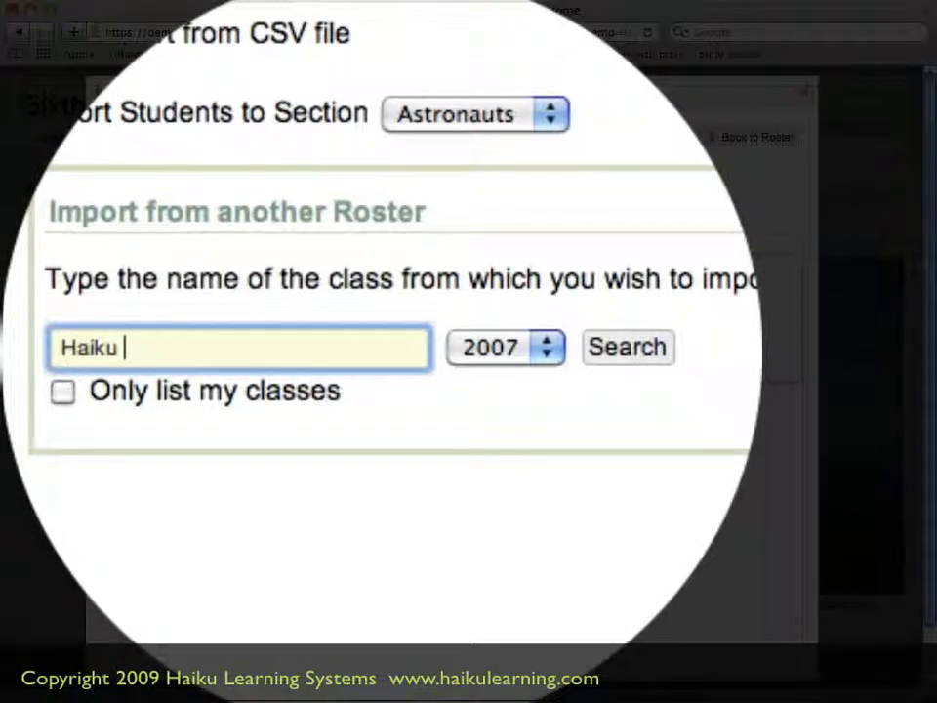
{"action": "type", "text": "r's Pack"}
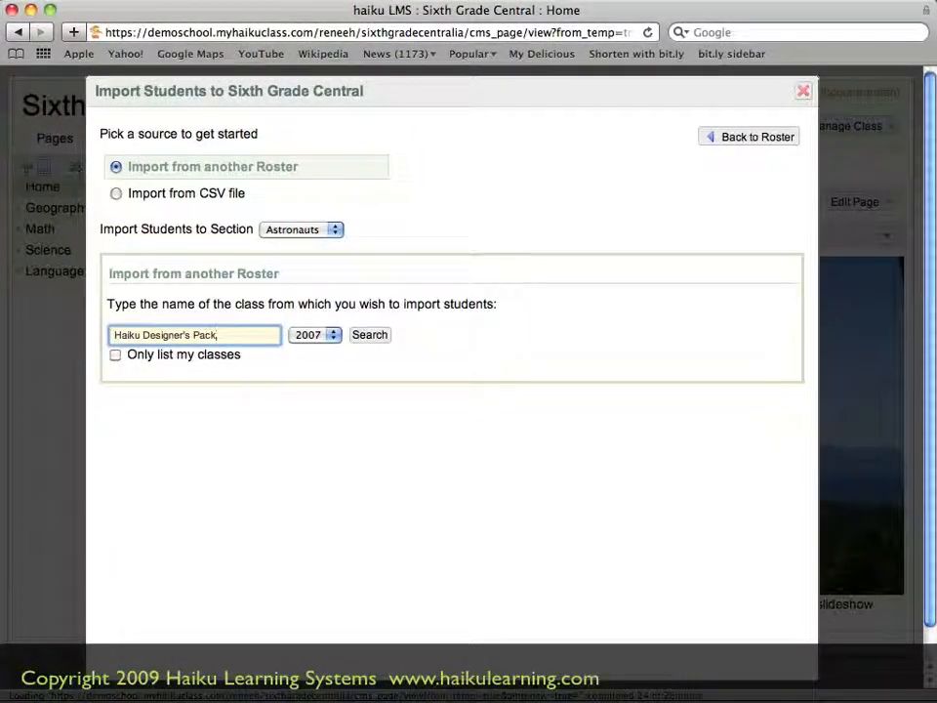
{"action": "left_click", "coordinate": [366, 338]}
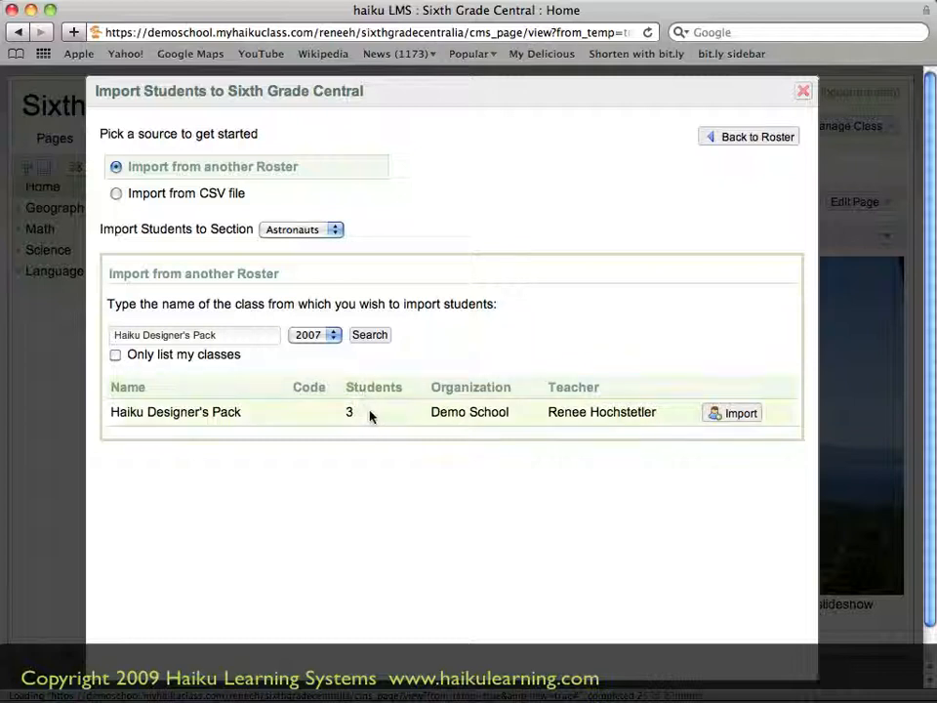
Link the Haiku Designer's Pack roster to Section Astronauts and import its students
{"action": "left_click", "coordinate": [742, 416]}
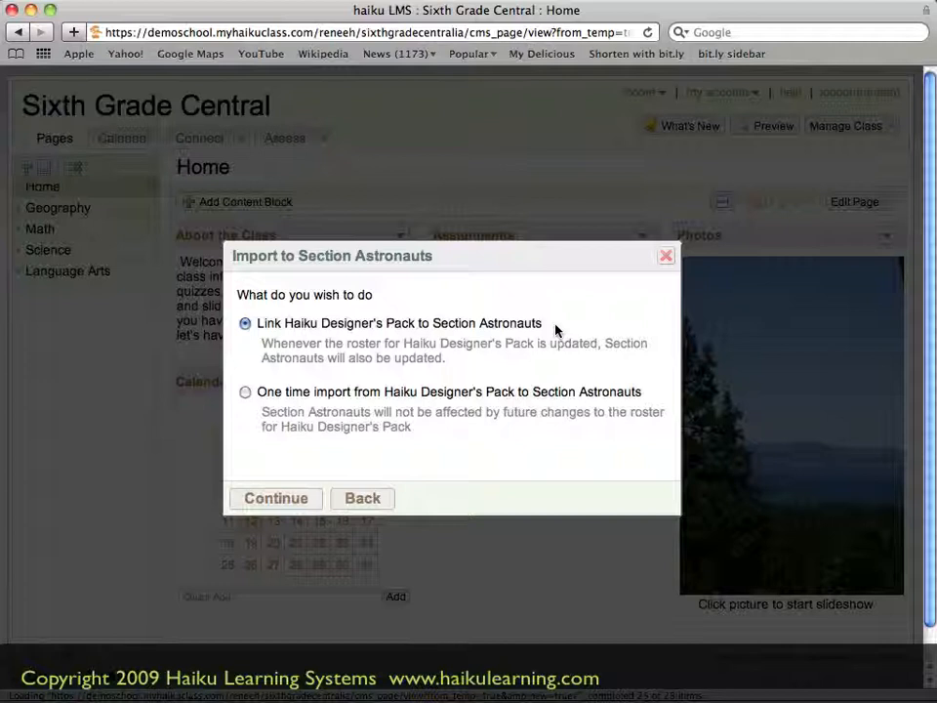
{"action": "left_click", "coordinate": [314, 505]}
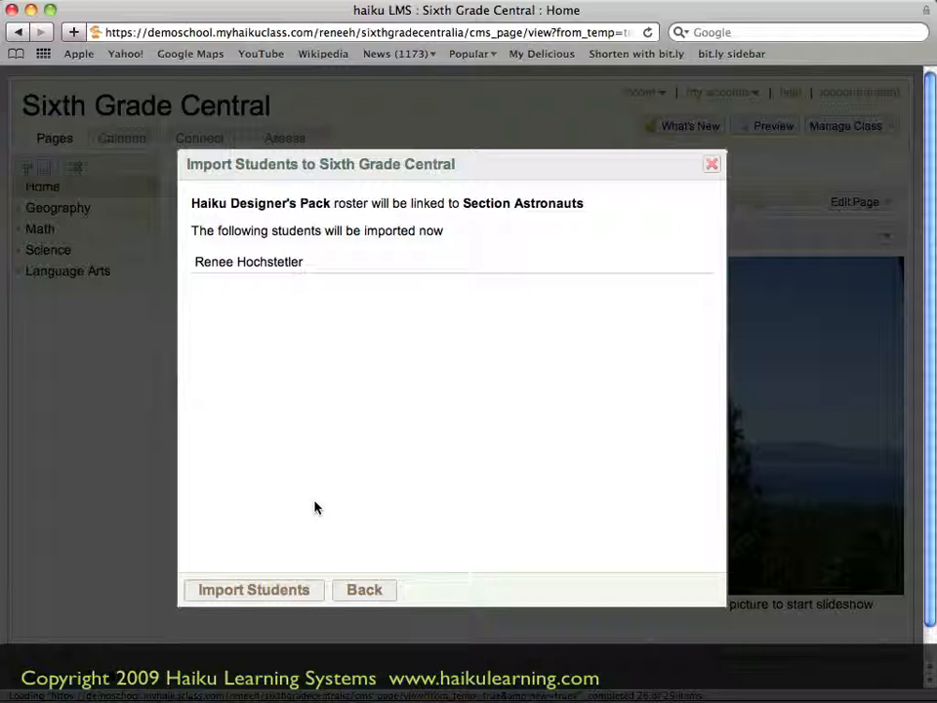
{"action": "left_click", "coordinate": [317, 599]}
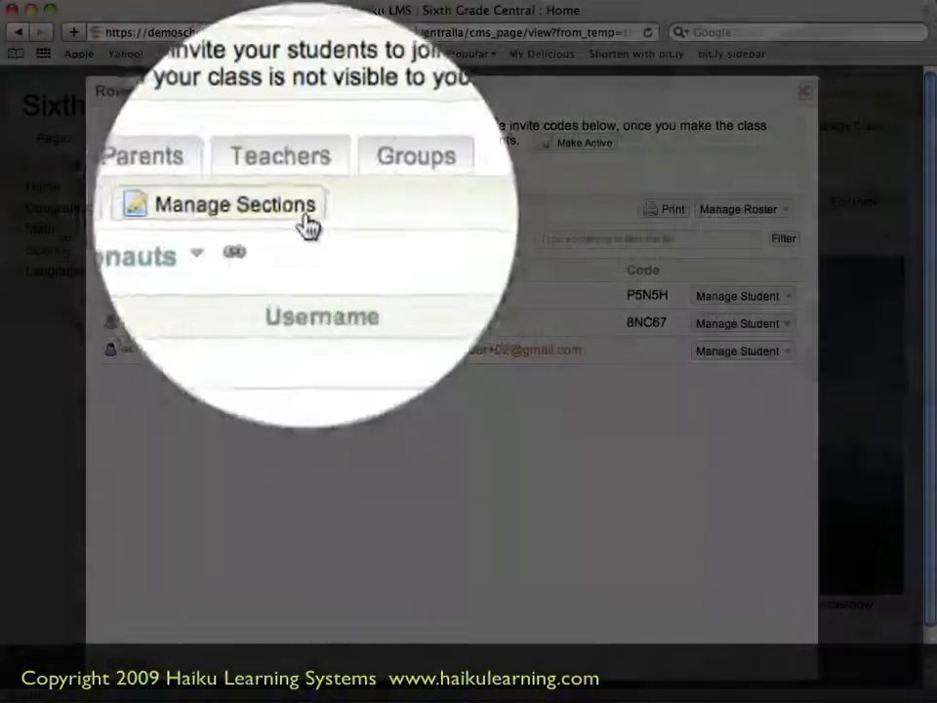
Return to section management and start a student import into Section Bookworms with another roster as the source
{"action": "left_click", "coordinate": [306, 217]}
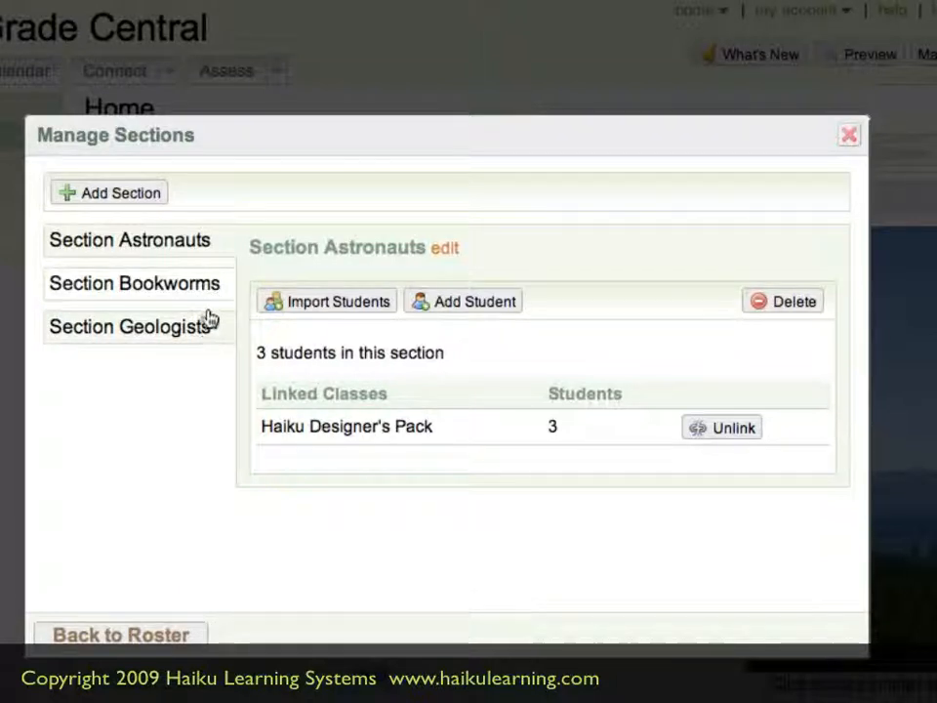
{"action": "left_click", "coordinate": [216, 293]}
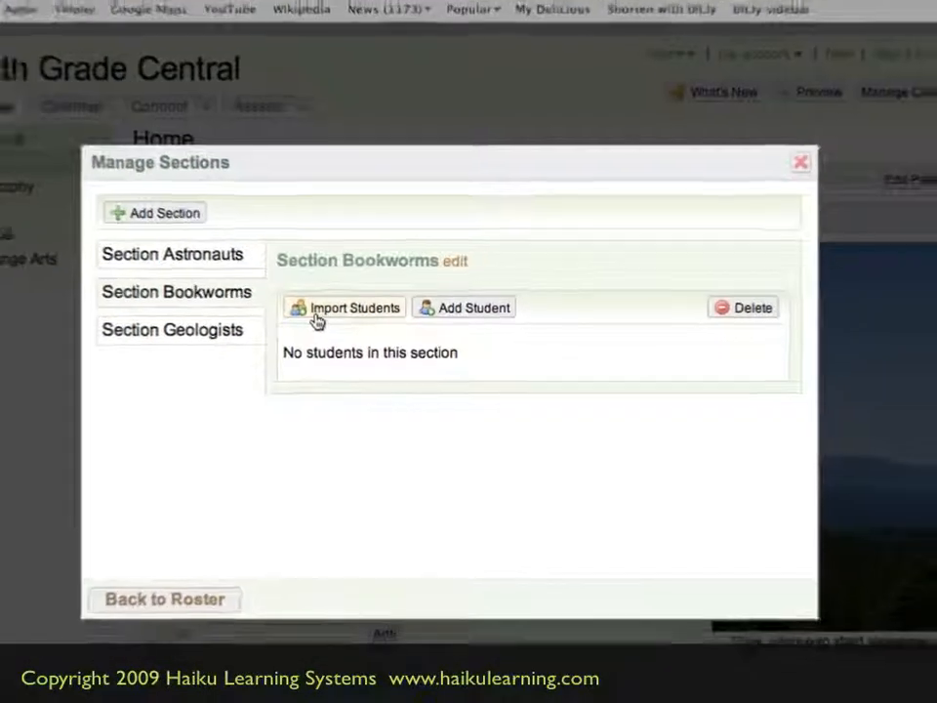
{"action": "left_click", "coordinate": [317, 308]}
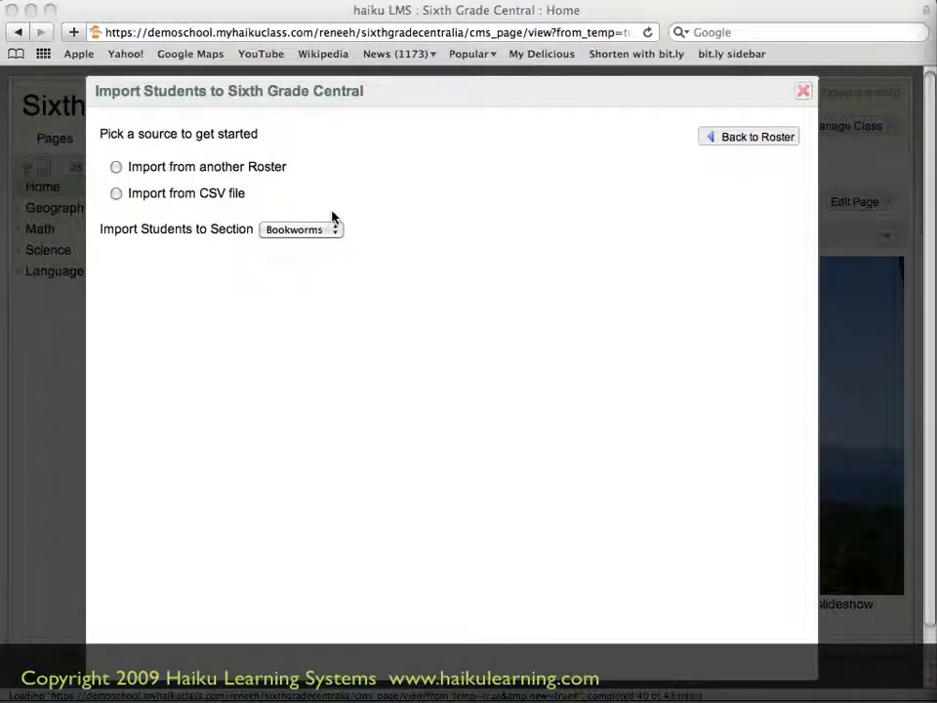
{"action": "left_click", "coordinate": [282, 171]}
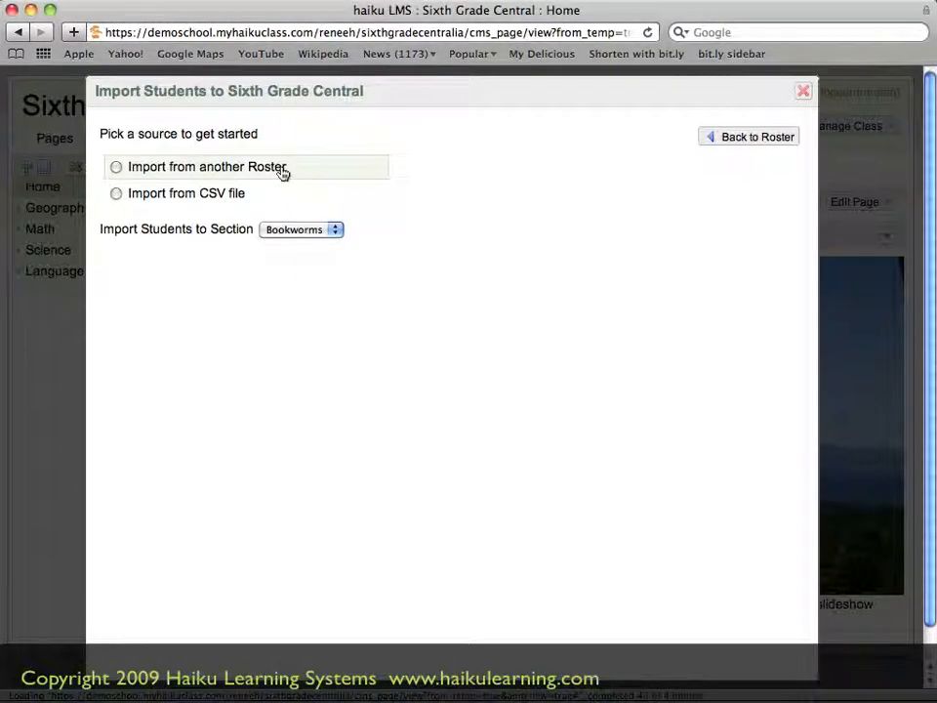
{"action": "left_click", "coordinate": [207, 169]}
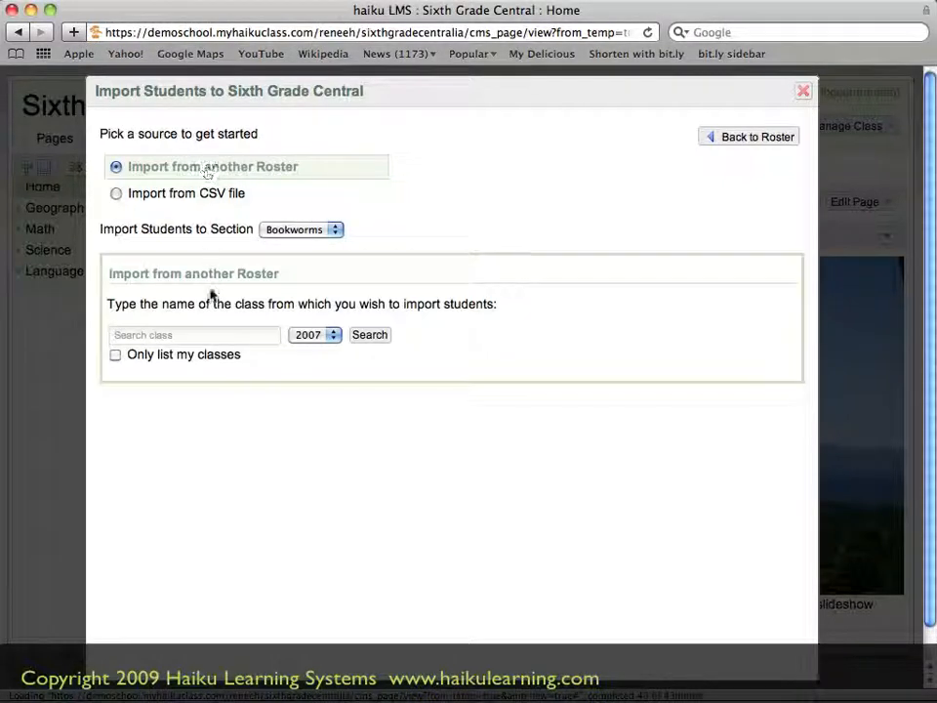
Search the 2007 classes for Around the World in 80 Days and link the three-student class's roster to Section Bookworms
{"action": "left_click", "coordinate": [218, 338]}
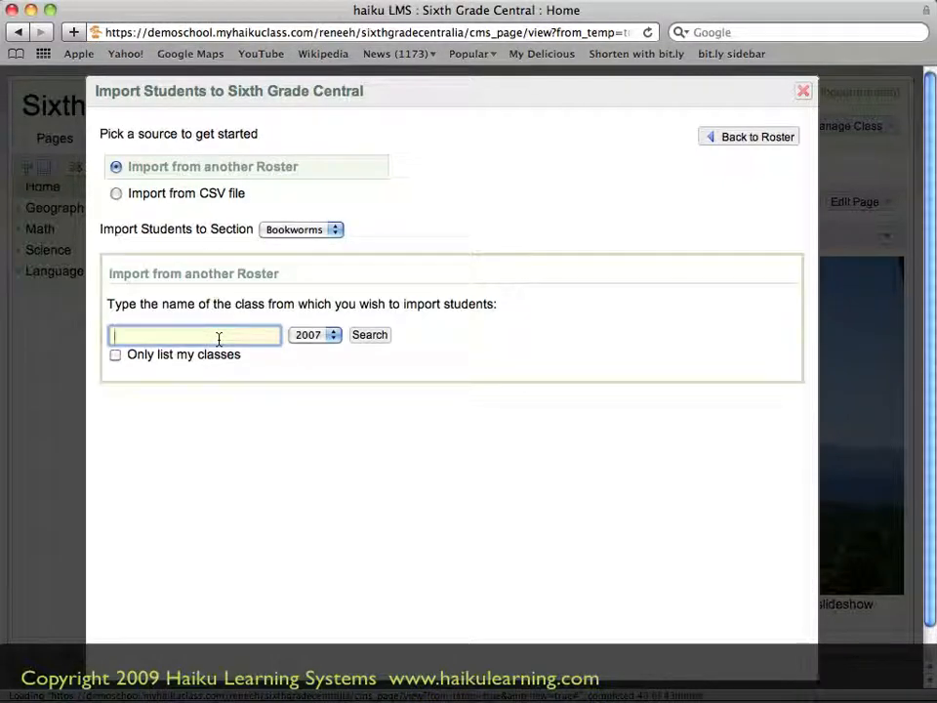
{"action": "type", "text": "Around the Worl"}
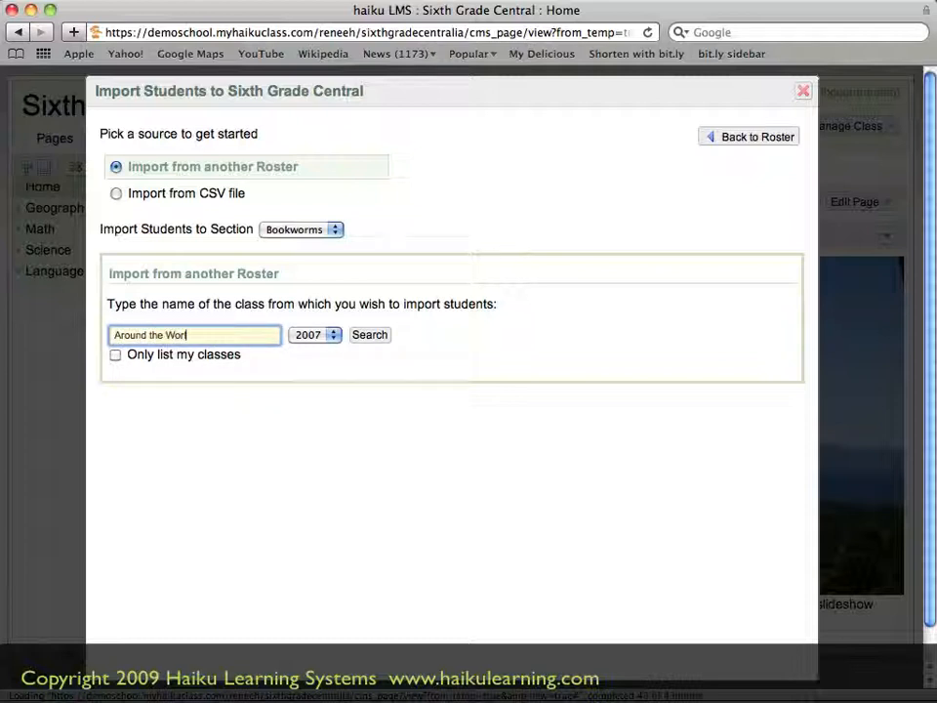
{"action": "type", "text": "d in 80 Days"}
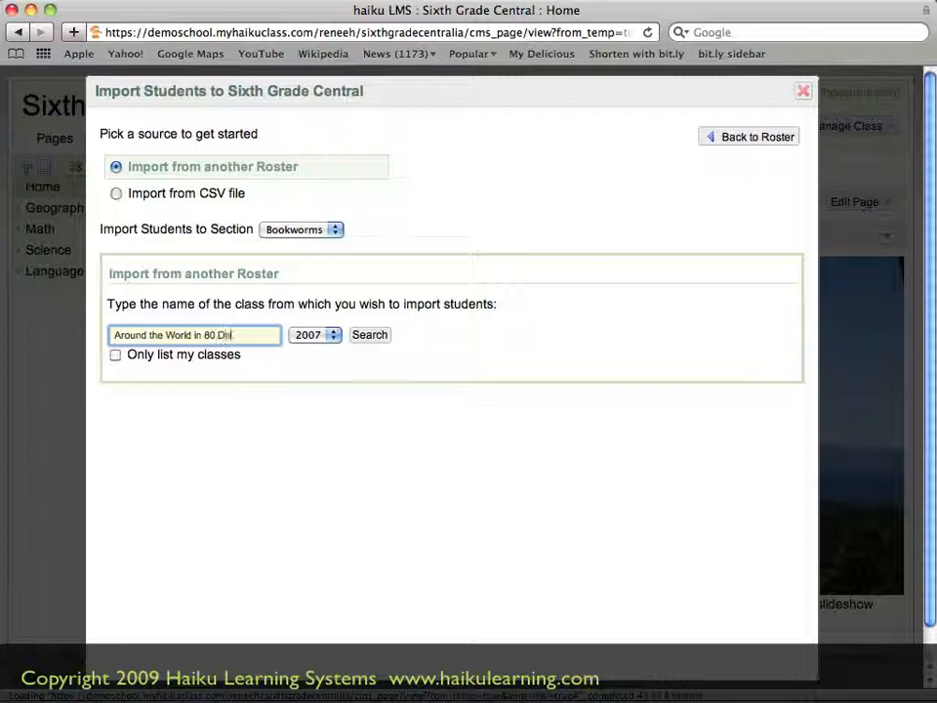
{"action": "left_click", "coordinate": [379, 339]}
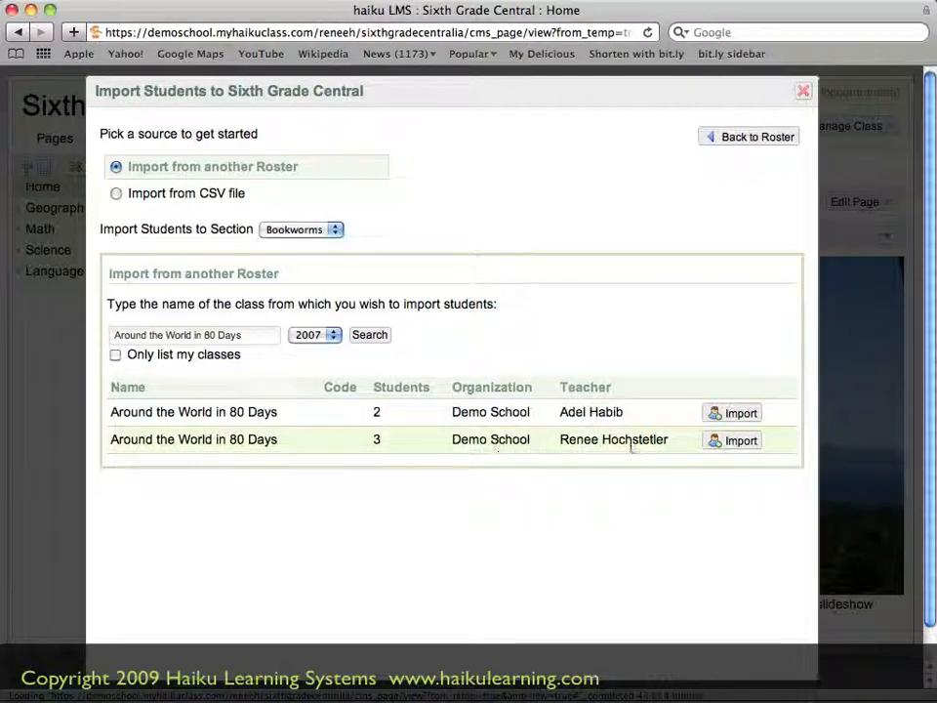
{"action": "left_click", "coordinate": [748, 445]}
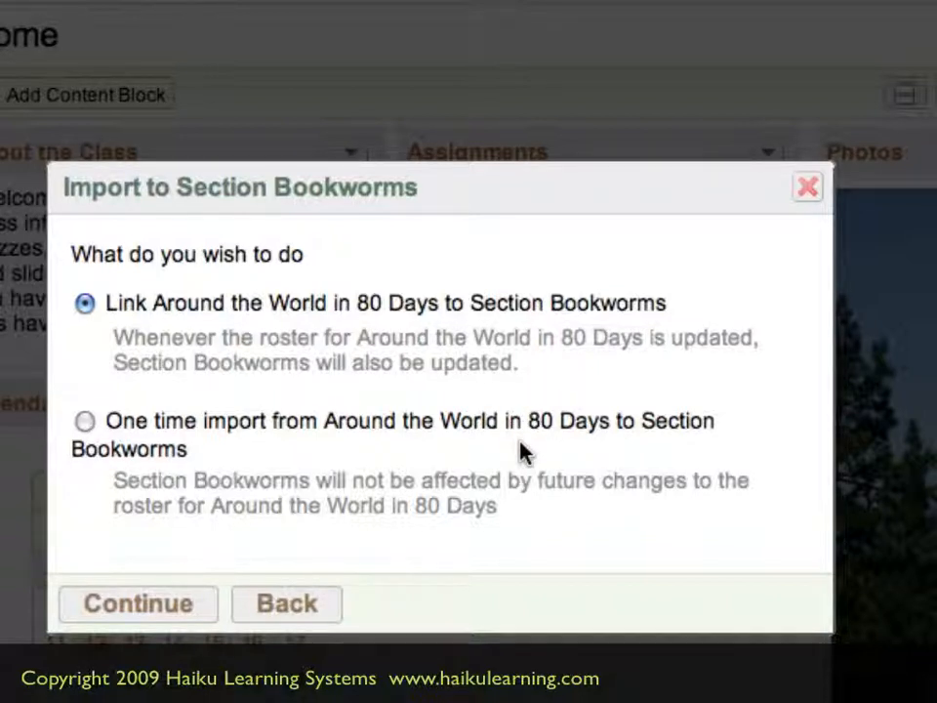
{"action": "left_click", "coordinate": [194, 611]}
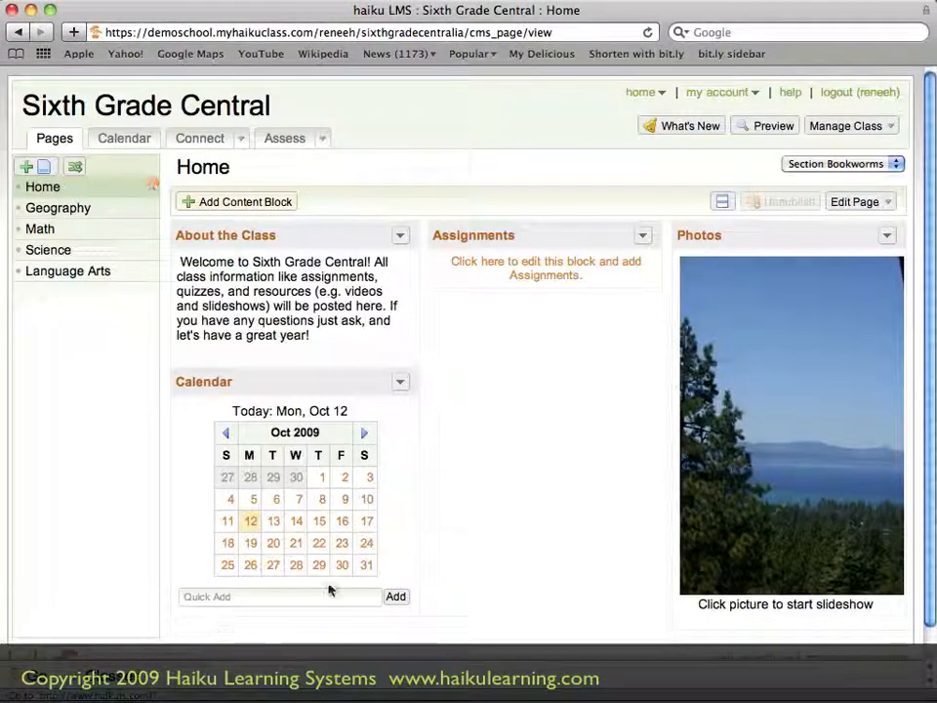
{"action": "left_click", "coordinate": [897, 168]}
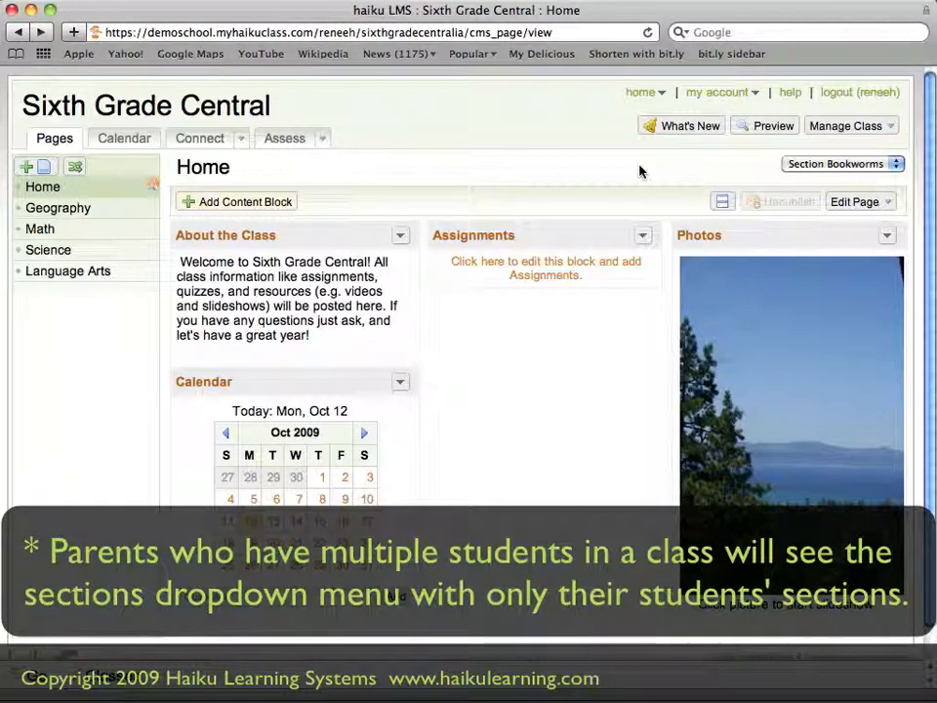
Start a new assignment for the class and title it "Essay: where would you go?"
{"action": "left_click", "coordinate": [325, 142]}
{"action": "left_click", "coordinate": [346, 160]}
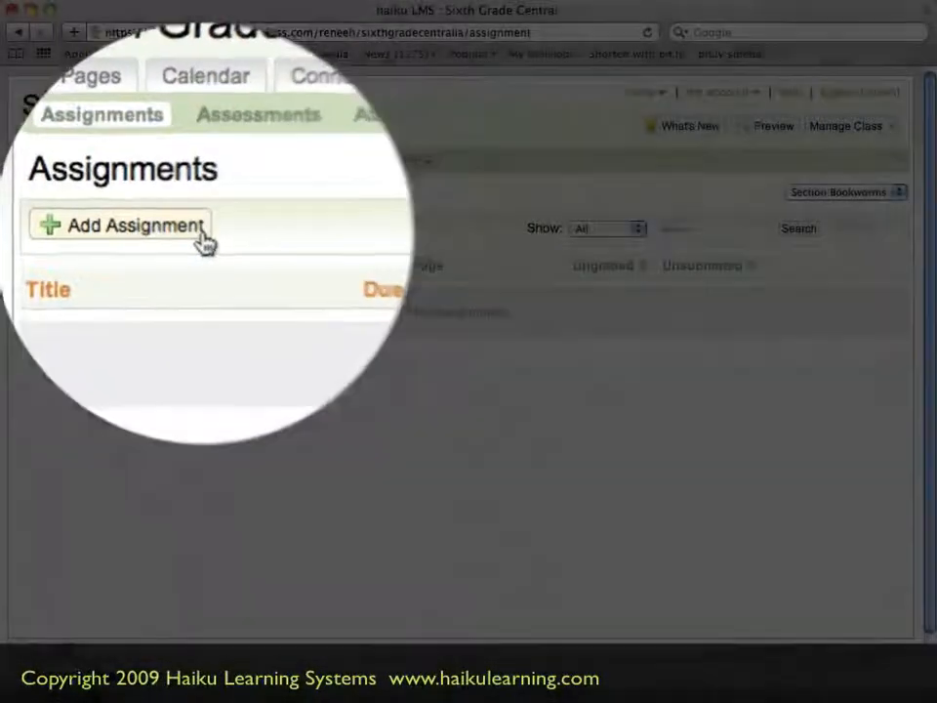
{"action": "left_click", "coordinate": [121, 230]}
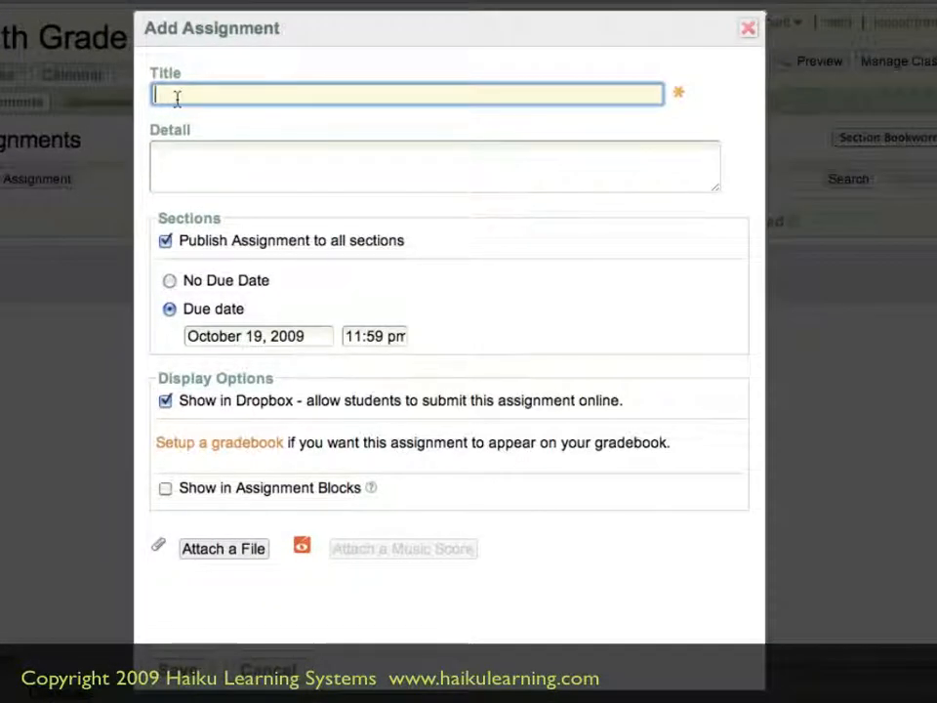
{"action": "type", "text": "Essay: w"}
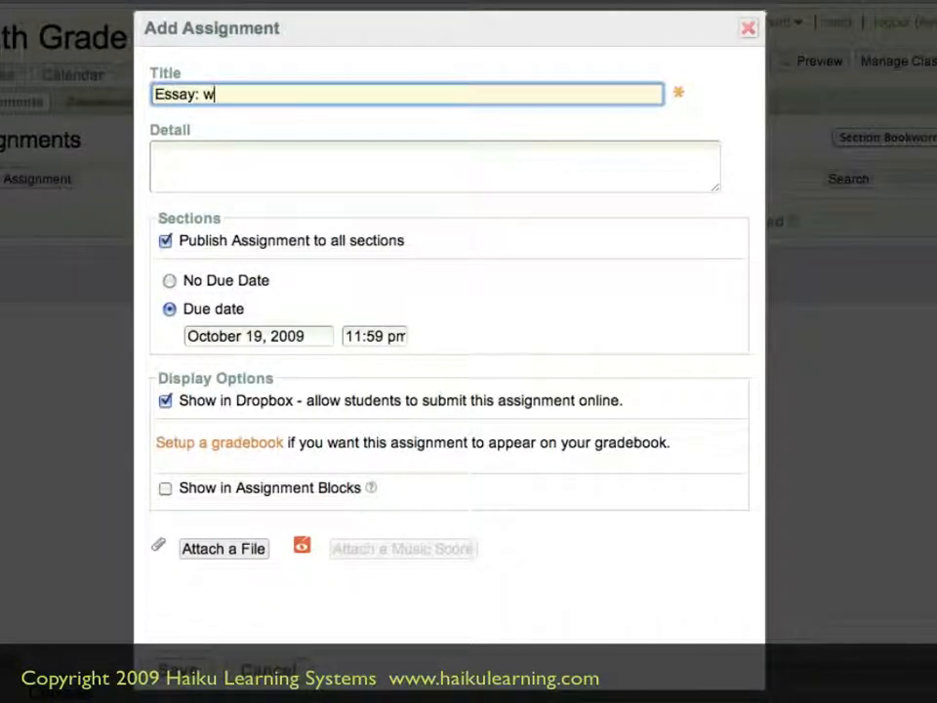
{"action": "type", "text": "here wuould you go?"}
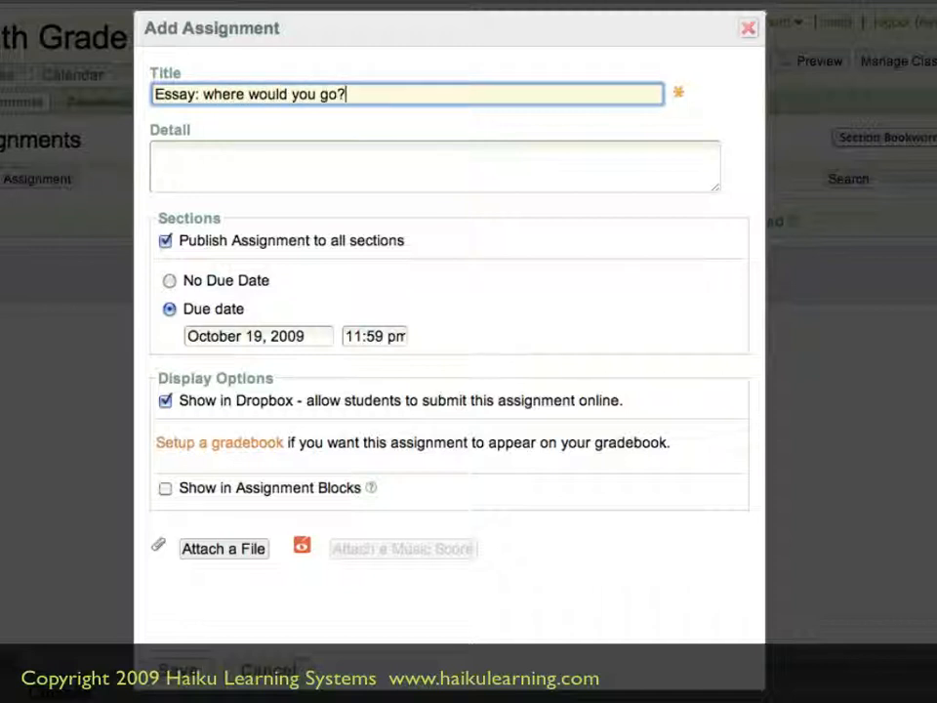
Enter the assignment detail "Write 300 words about where you would go and why."
{"action": "left_click", "coordinate": [179, 151]}
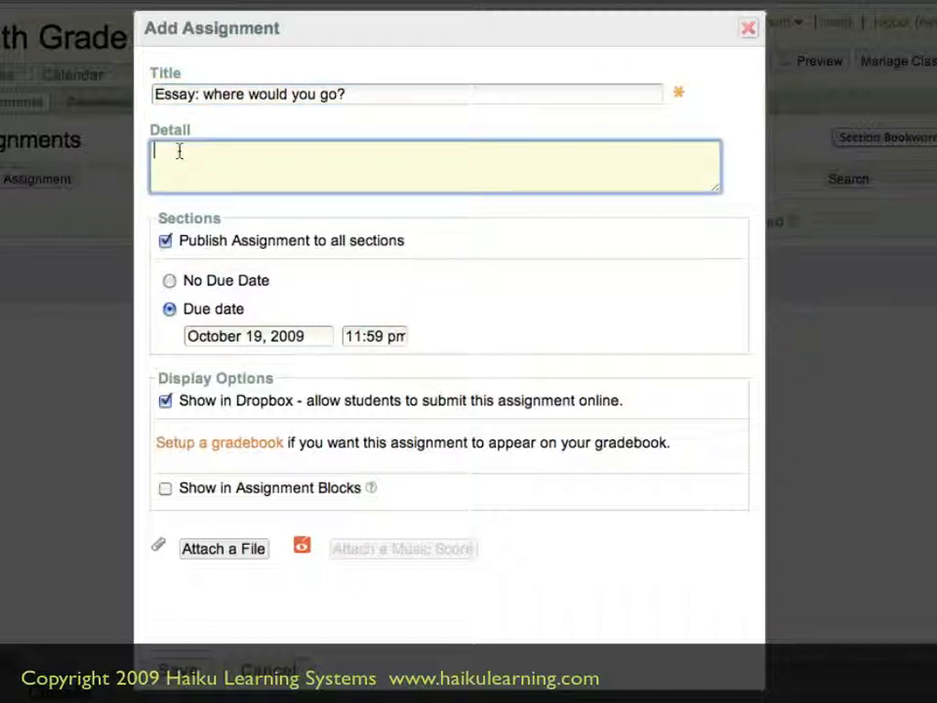
{"action": "type", "text": "Writer 300 words about "}
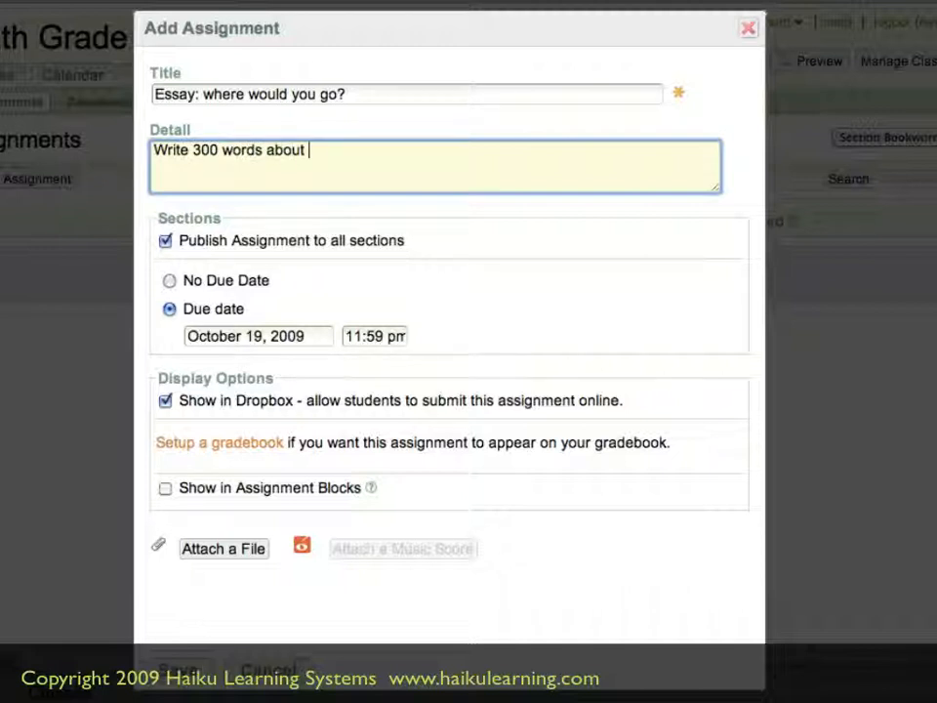
{"action": "type", "text": "where you go"}
{"action": "key", "text": "BackSpace"}
{"action": "key", "text": "BackSpace"}
{"action": "type", "text": "would"}
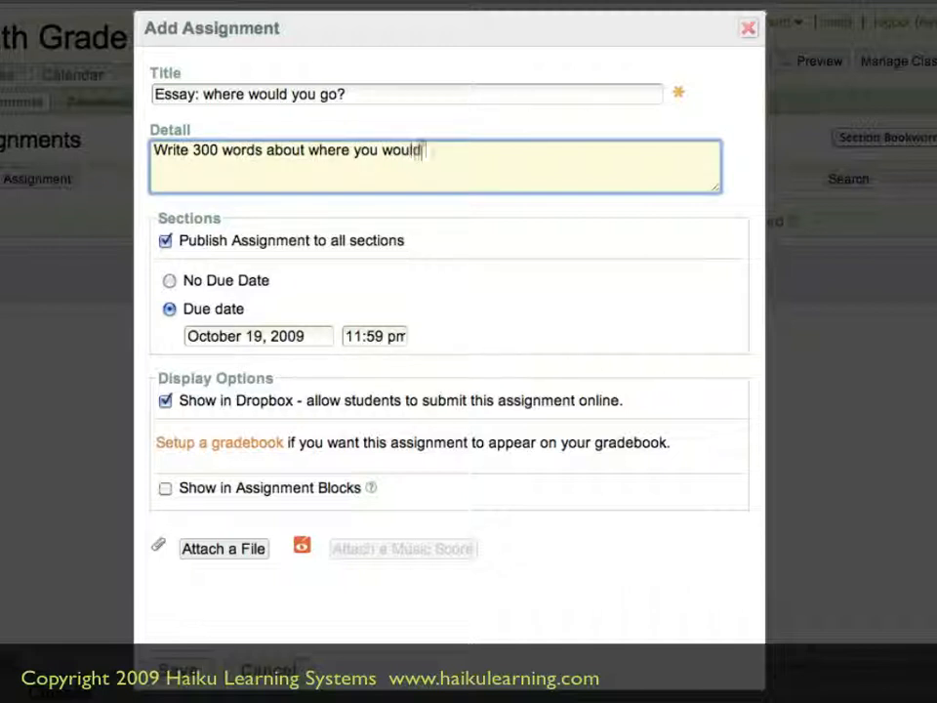
{"action": "type", "text": " go and why."}
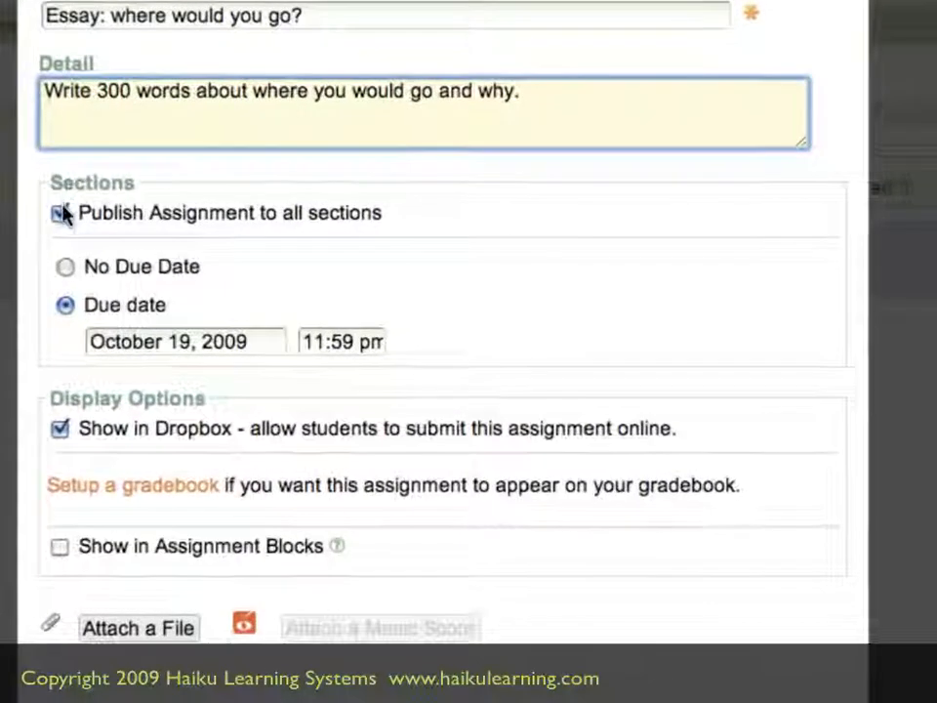
Publish the assignment only to Sections Astronauts and Bookworms, and set the Bookworms due date to October 21, 2009
{"action": "left_click", "coordinate": [60, 215]}
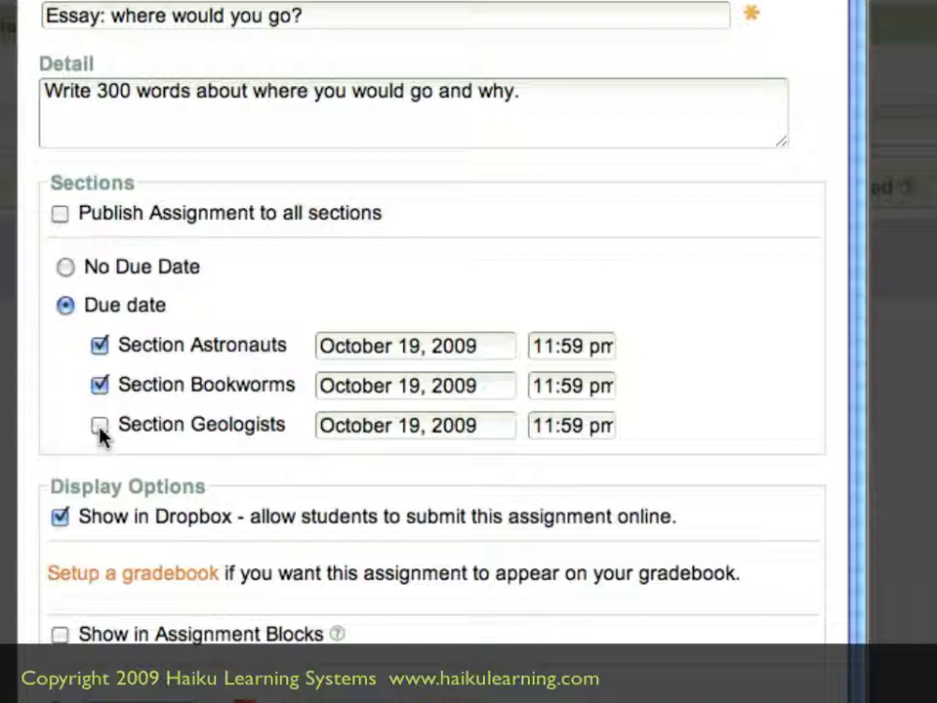
{"action": "left_click", "coordinate": [405, 391]}
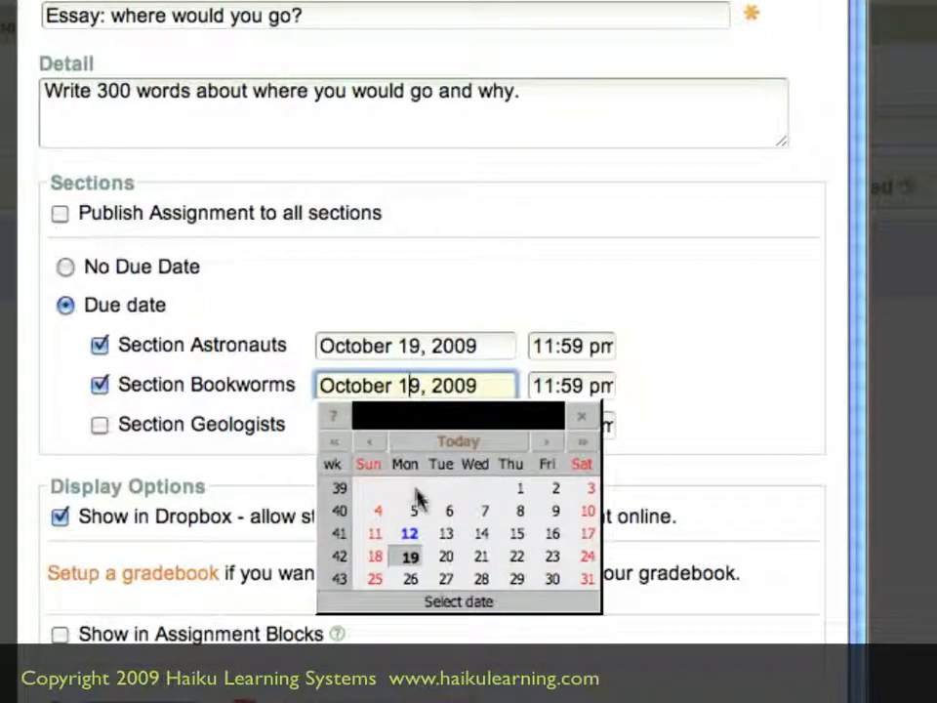
{"action": "left_click", "coordinate": [481, 559]}
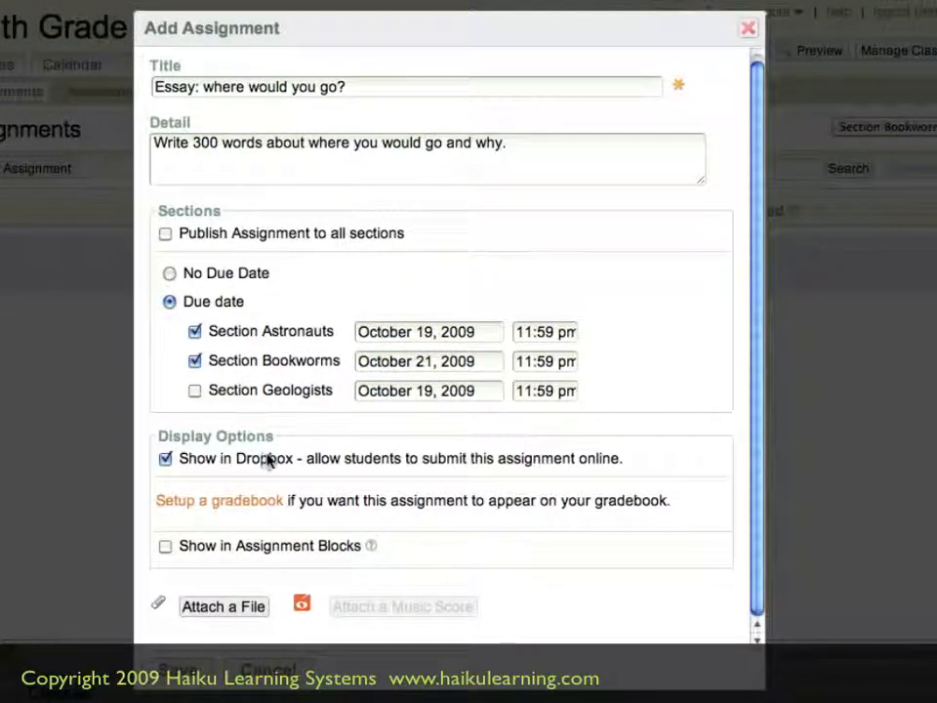
Show the assignment in the Assignments block on the Home page and save it
{"action": "left_click", "coordinate": [165, 546]}
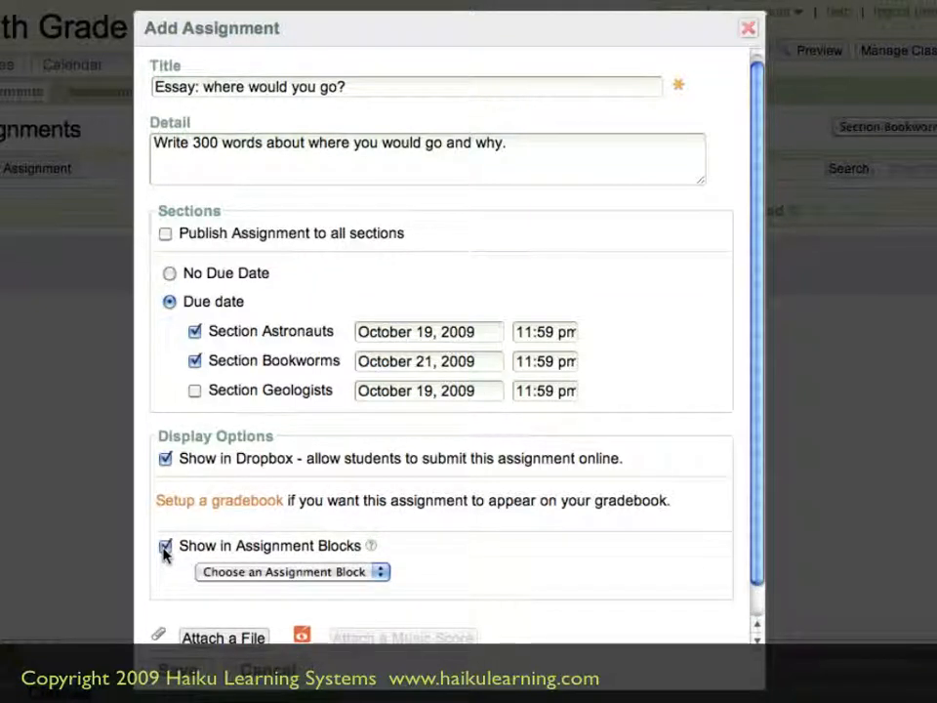
{"action": "left_click", "coordinate": [209, 574]}
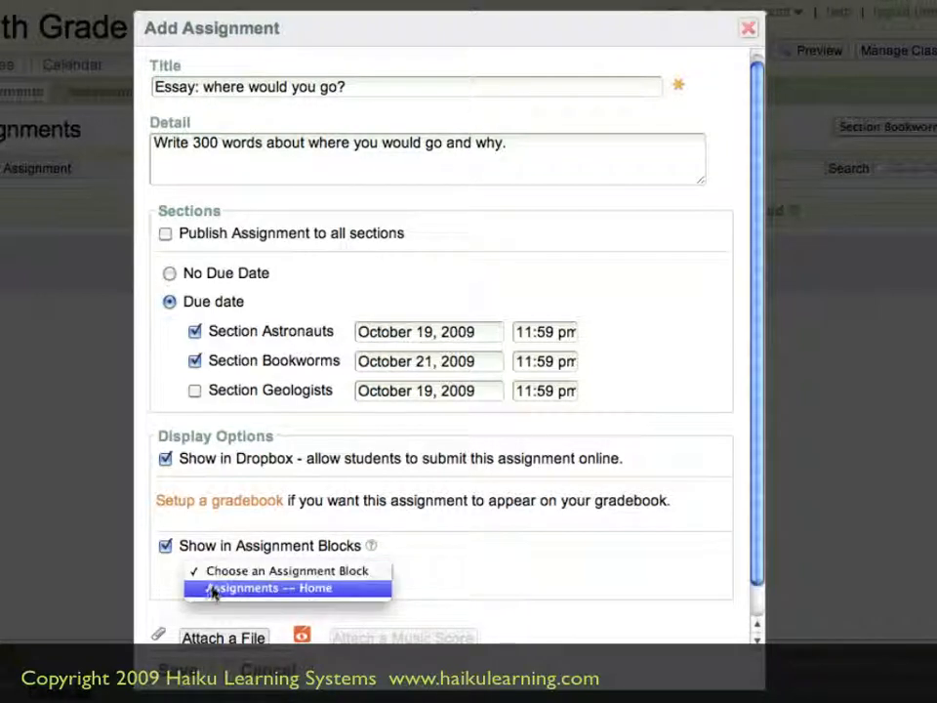
{"action": "left_click", "coordinate": [208, 589]}
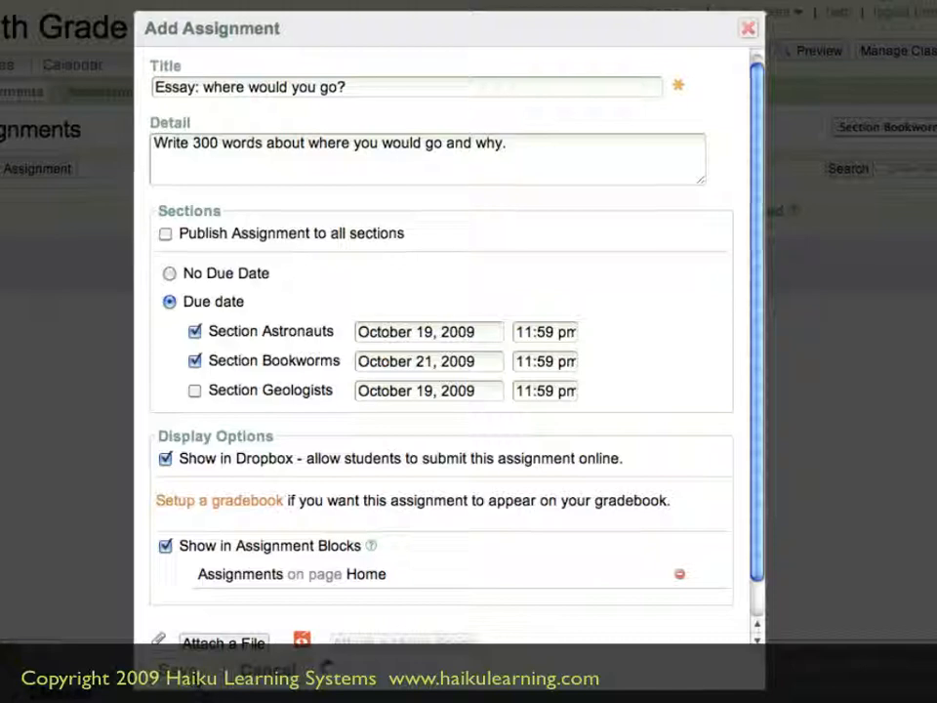
{"action": "left_click", "coordinate": [190, 671]}
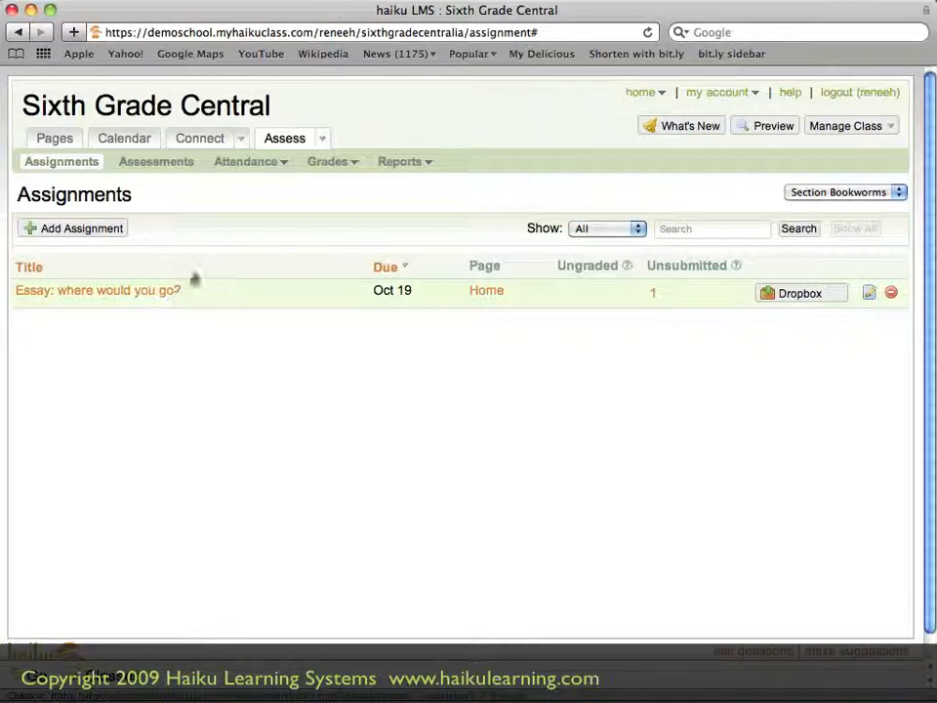
Return to the class Home page and switch the section view to Section Geologists
{"action": "left_click", "coordinate": [271, 105]}
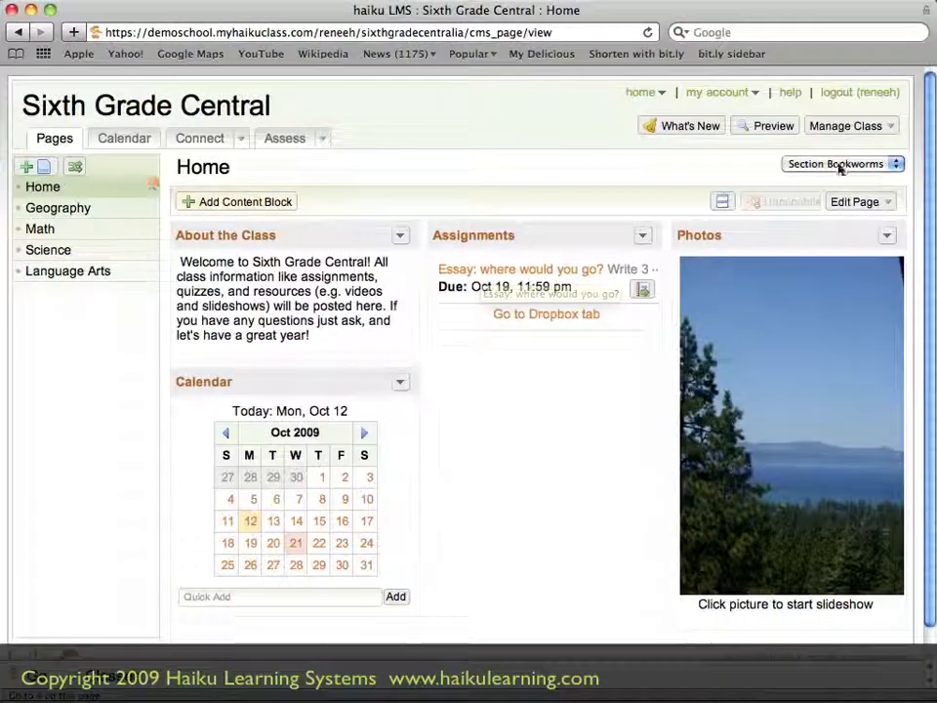
{"action": "left_click", "coordinate": [891, 166]}
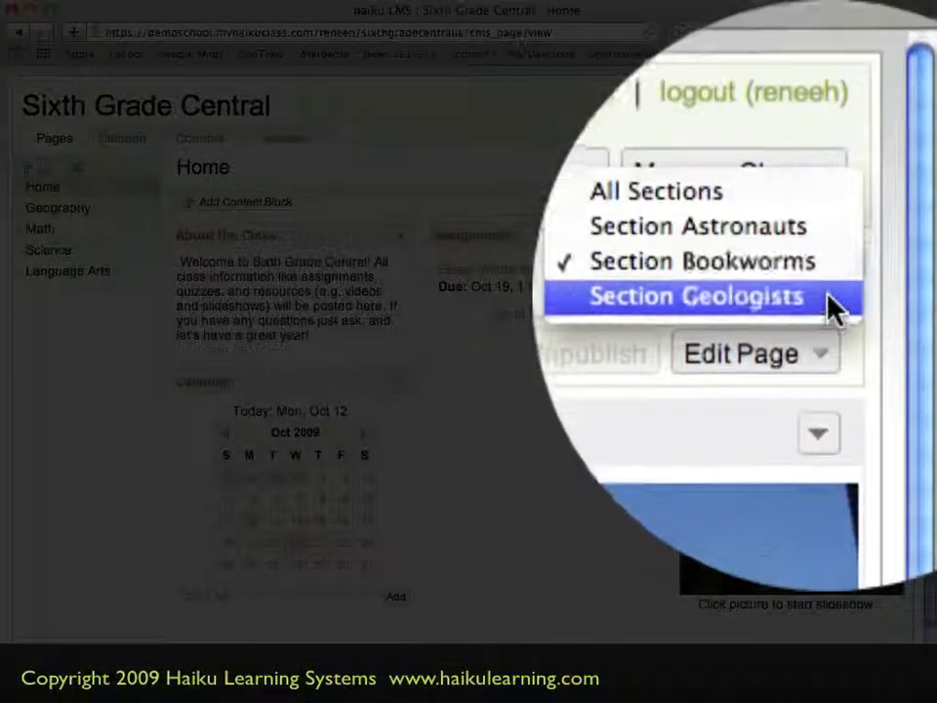
{"action": "left_click", "coordinate": [883, 184]}
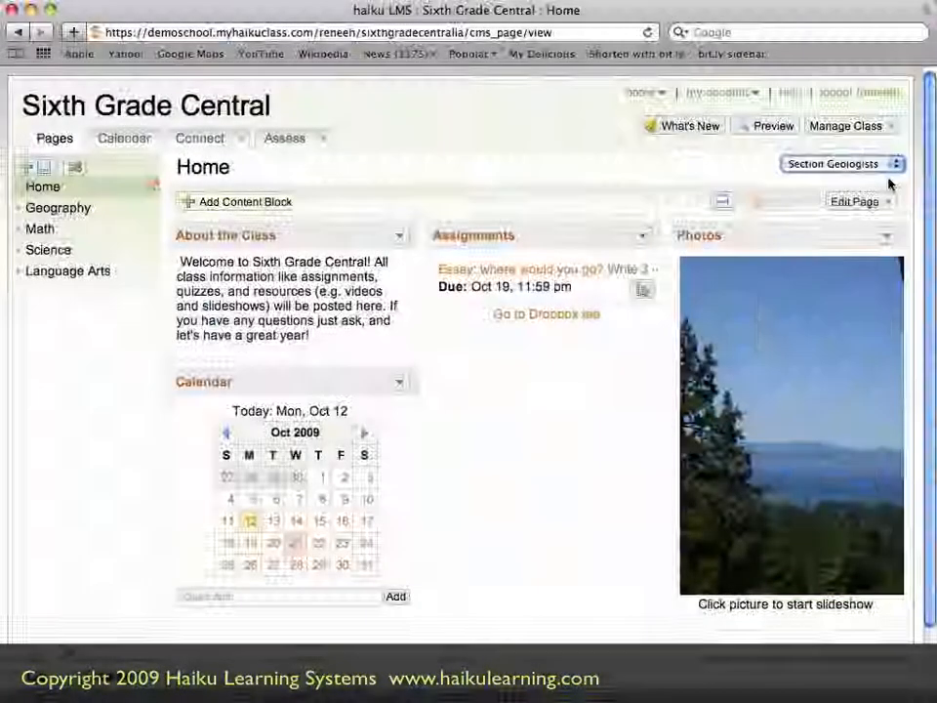